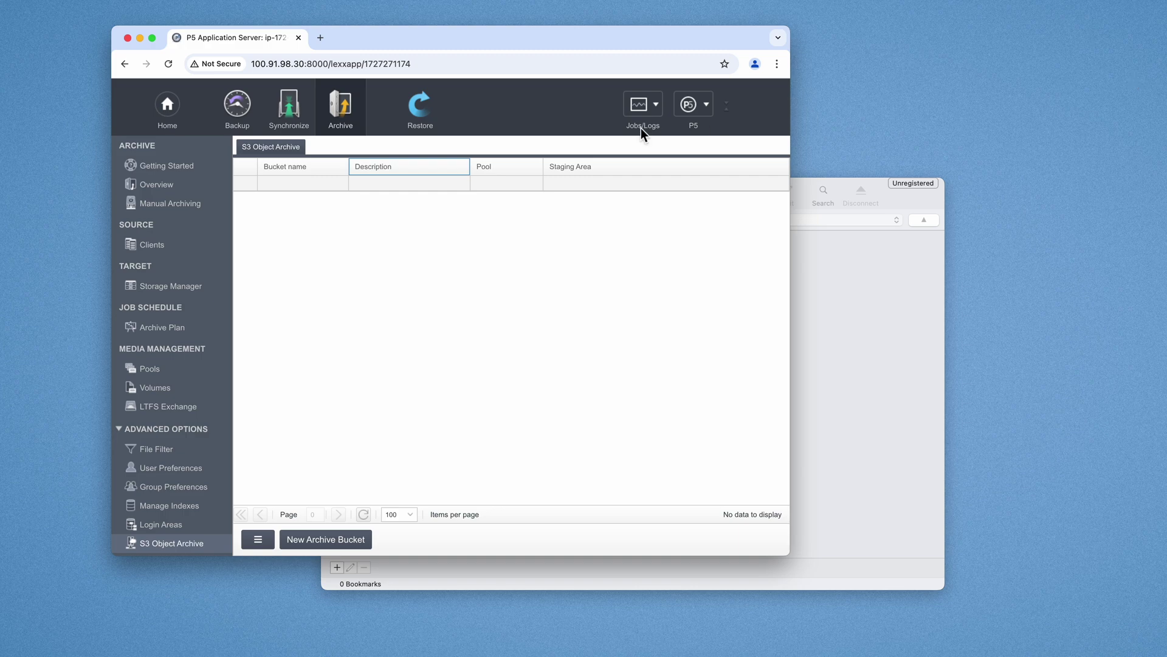
View the P5 version and build information from the home page, and close it.
{"action": "left_click", "coordinate": [166, 110]}
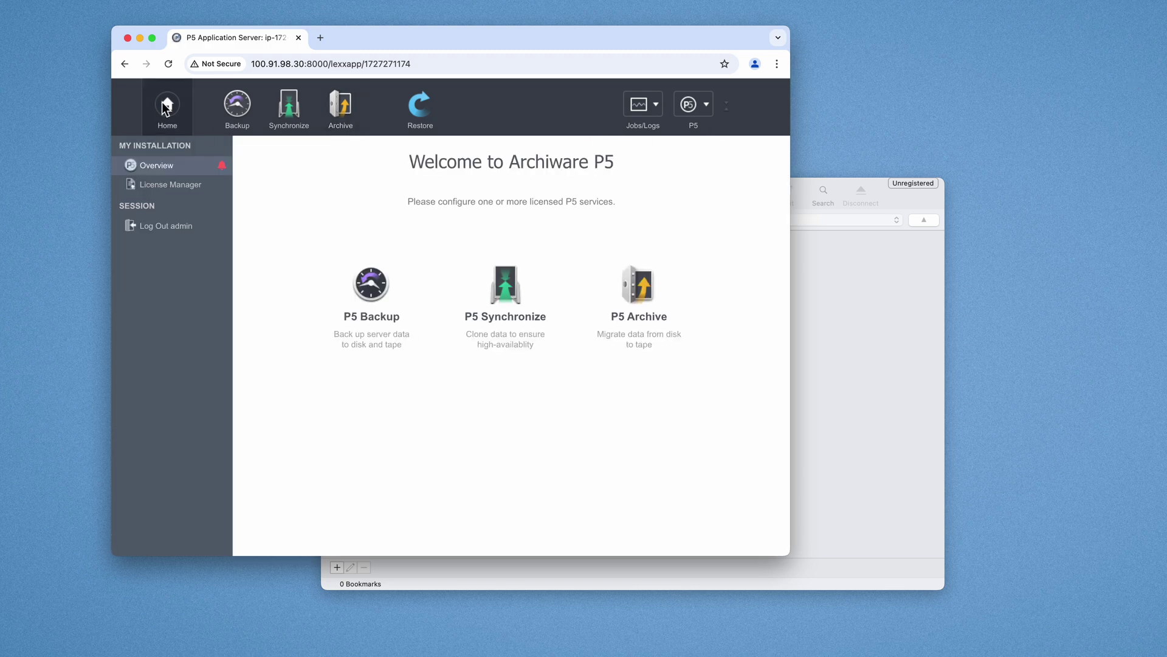
{"action": "left_click", "coordinate": [690, 115]}
{"action": "left_click", "coordinate": [699, 313]}
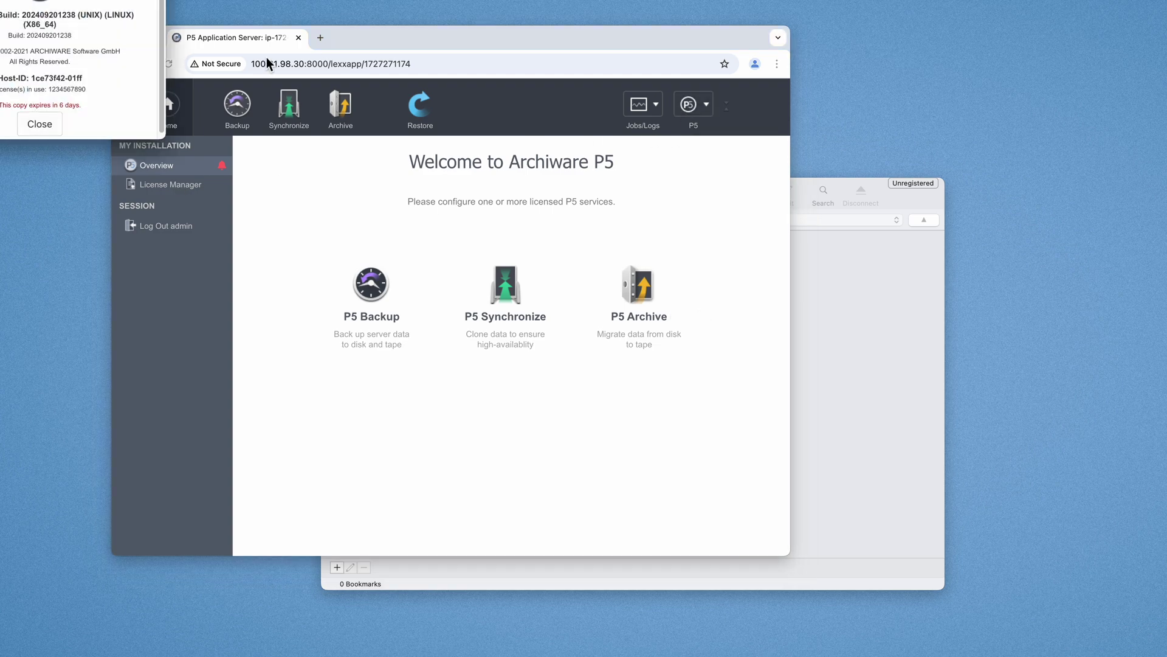
{"action": "left_click_drag", "start_coordinate": [4, 0], "coordinate": [490, 138]}
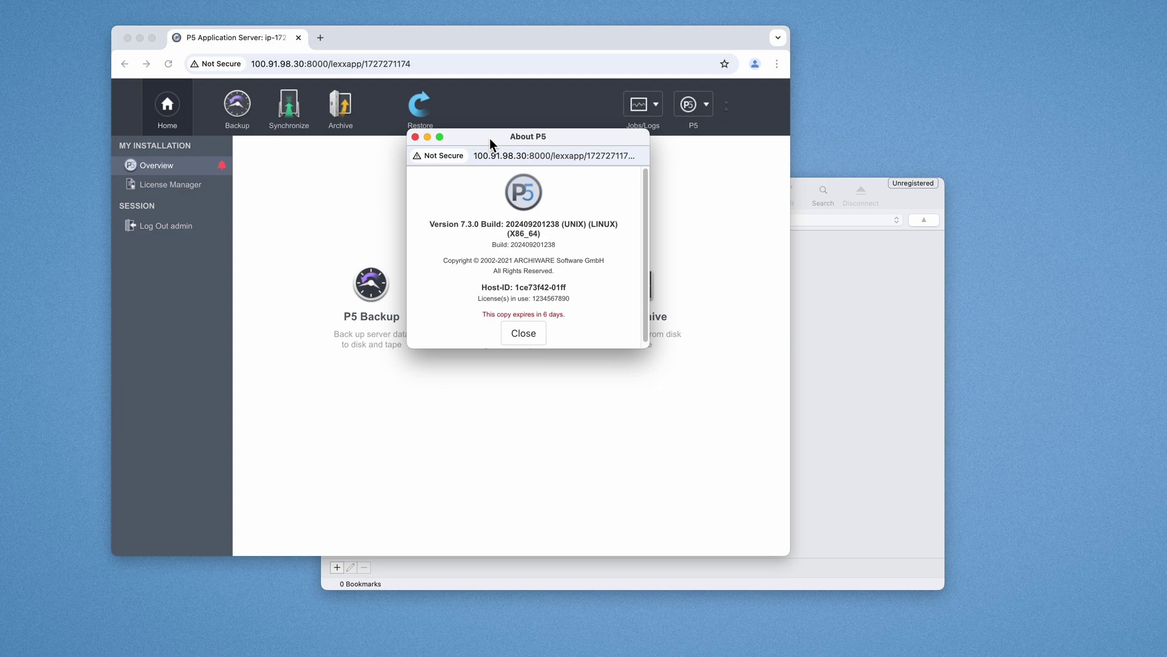
{"action": "left_click", "coordinate": [415, 138]}
Look through the S3 Object Archive section and inspect the Archive_Storage entry among the archive pools.
{"action": "left_click", "coordinate": [344, 114]}
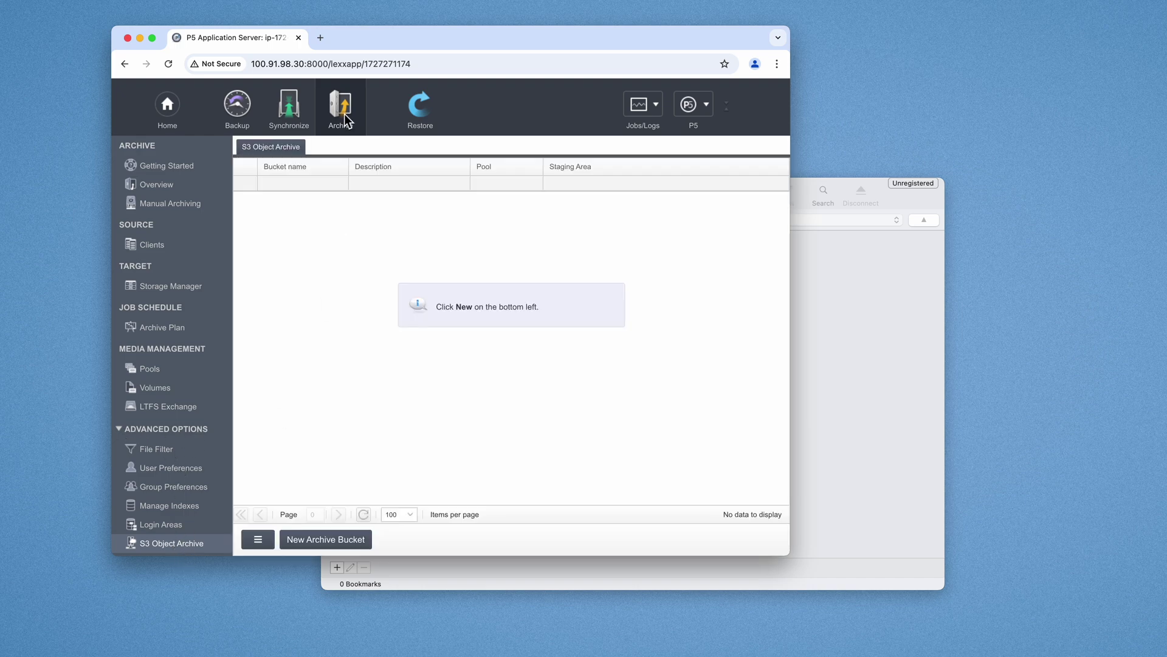
{"action": "left_click", "coordinate": [173, 543]}
{"action": "left_click", "coordinate": [169, 375]}
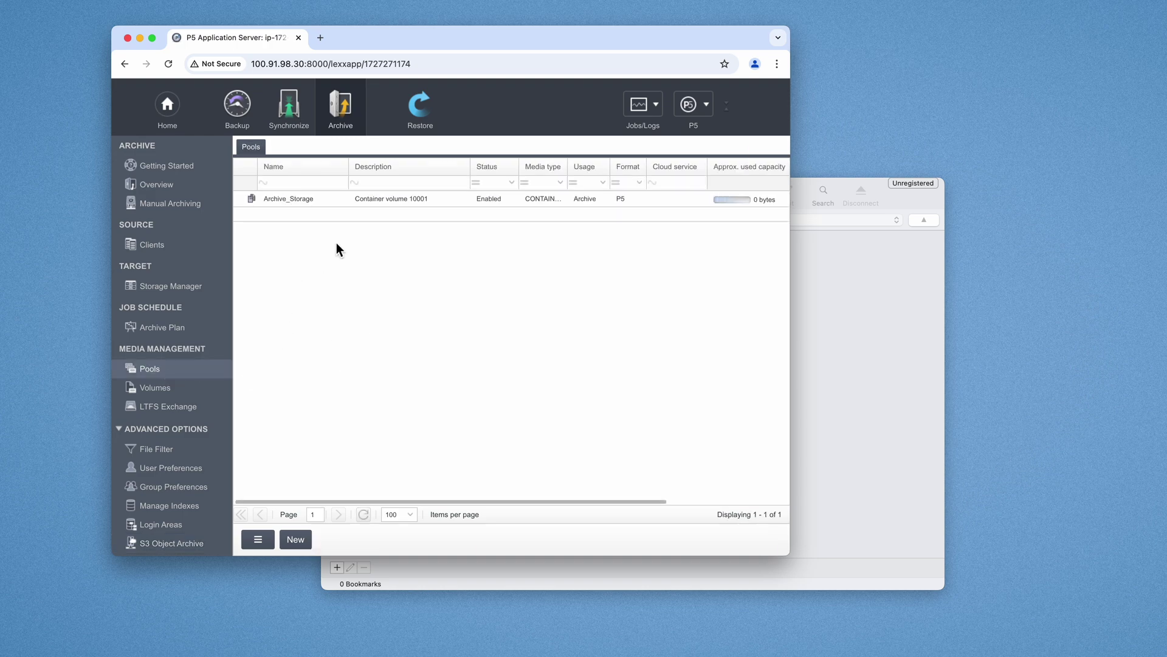
{"action": "left_click", "coordinate": [298, 205]}
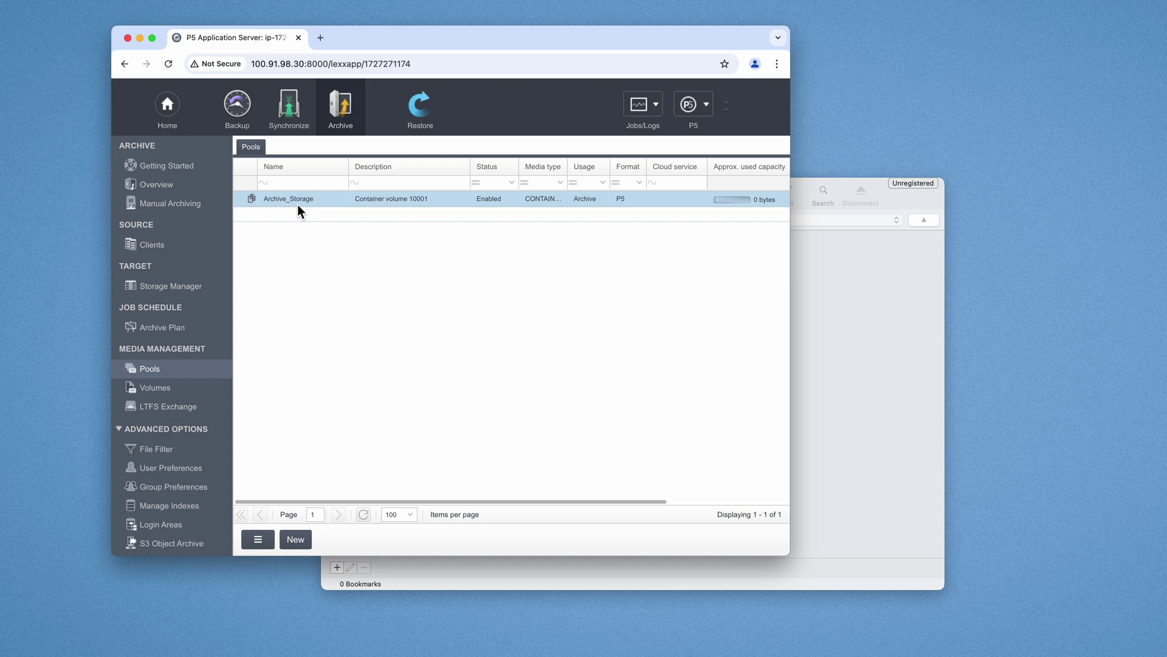
Start a new S3 object archive bucket and name it P5_Archive.
{"action": "left_click", "coordinate": [174, 545]}
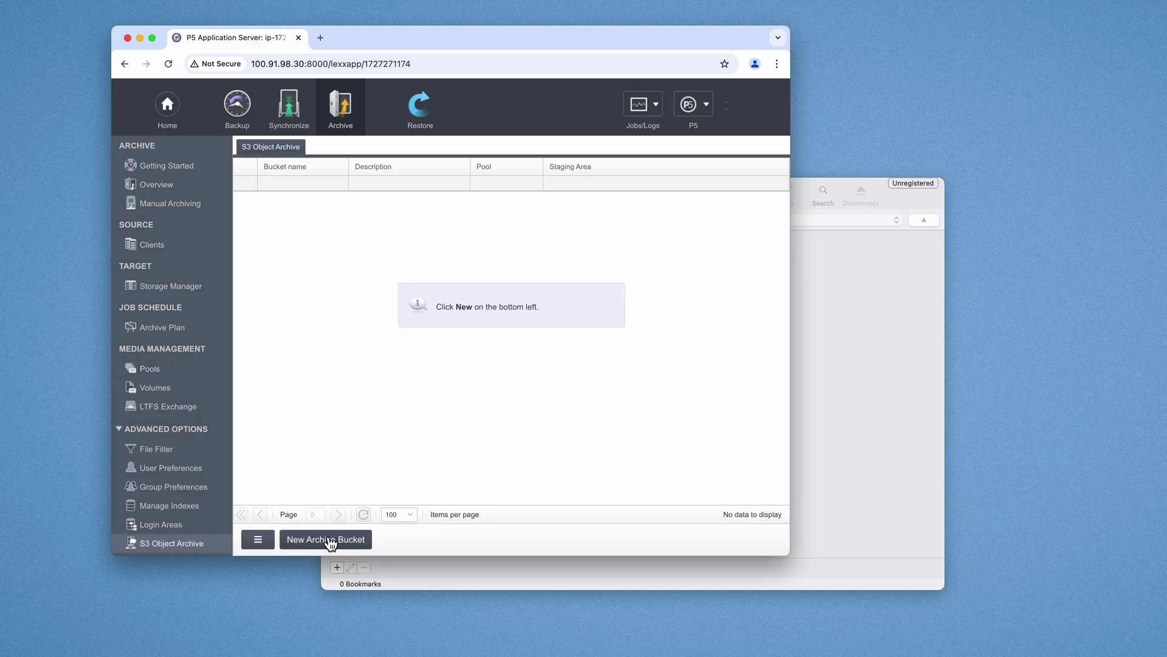
{"action": "left_click", "coordinate": [294, 541]}
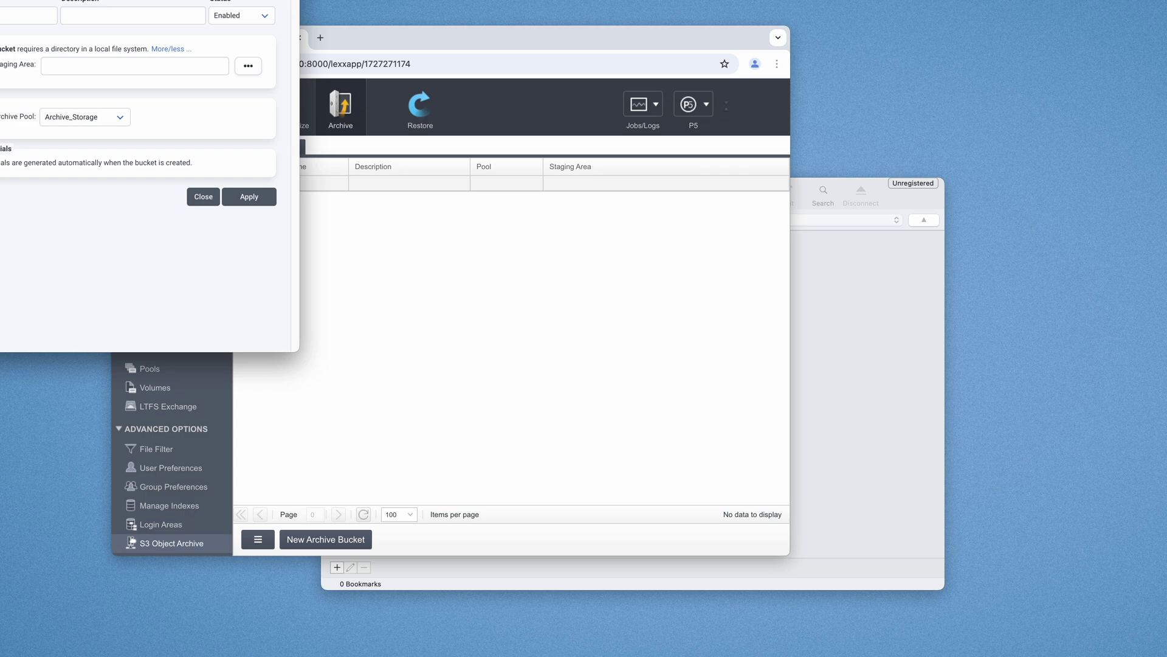
{"action": "left_click_drag", "start_coordinate": [0, 0], "coordinate": [436, 102]}
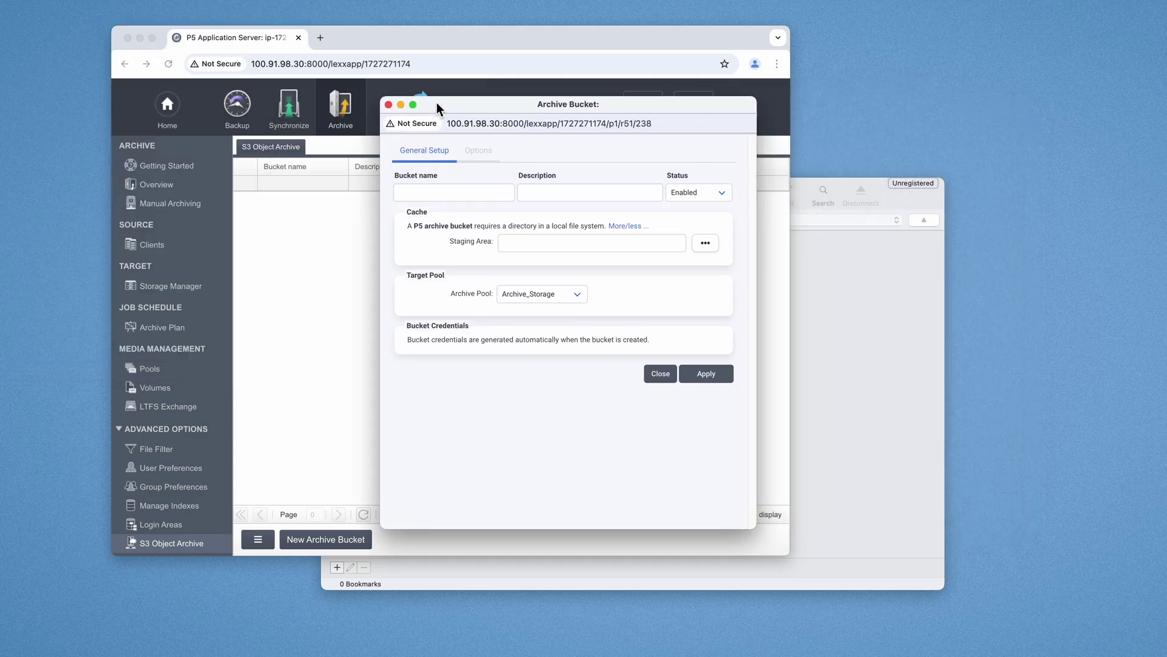
{"action": "left_click", "coordinate": [455, 192]}
{"action": "type", "text": "P5_Archive"}
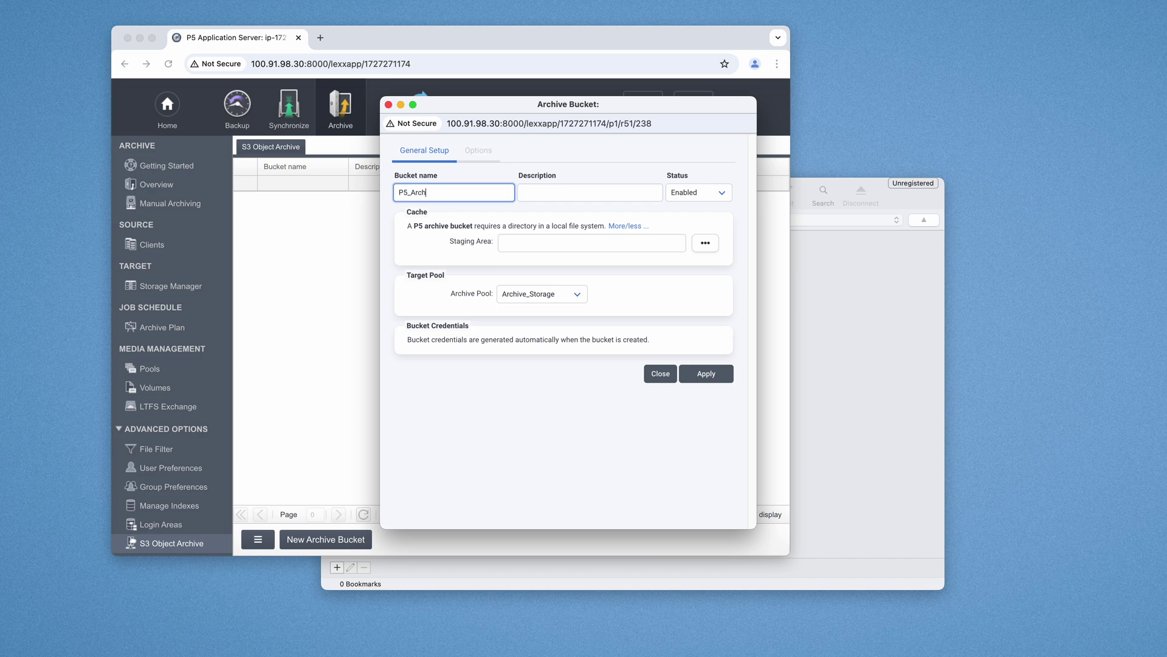
Read the staging area explanation and choose the S3_Staging folder on the boot disk as the bucket's staging area.
{"action": "left_click", "coordinate": [561, 249]}
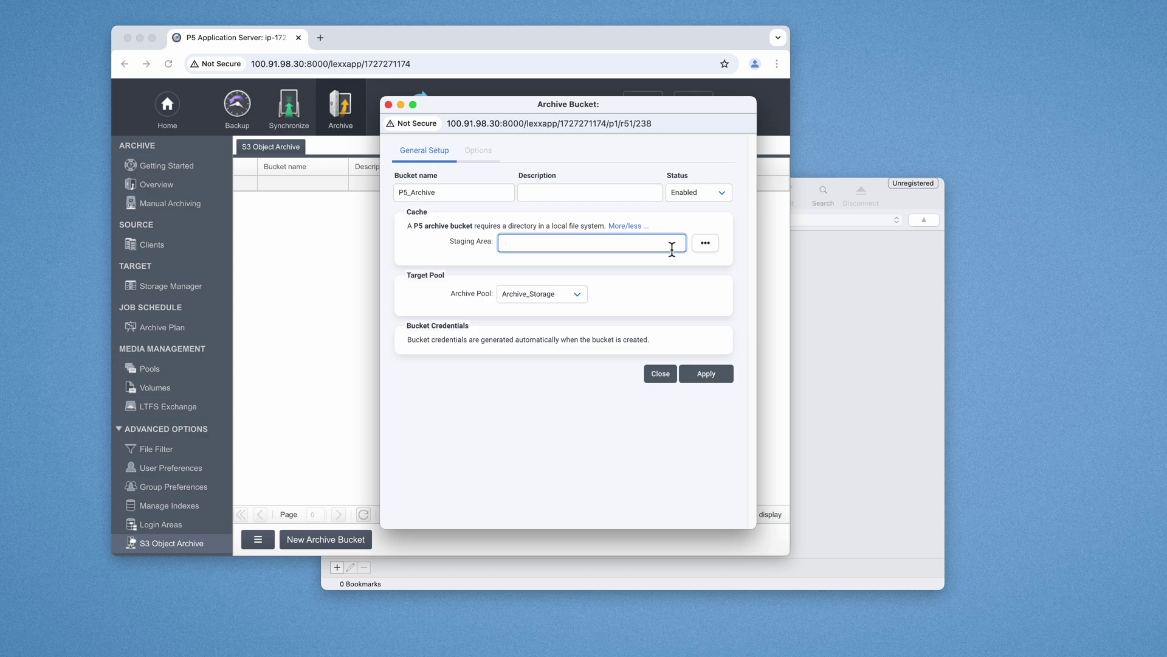
{"action": "left_click", "coordinate": [637, 230]}
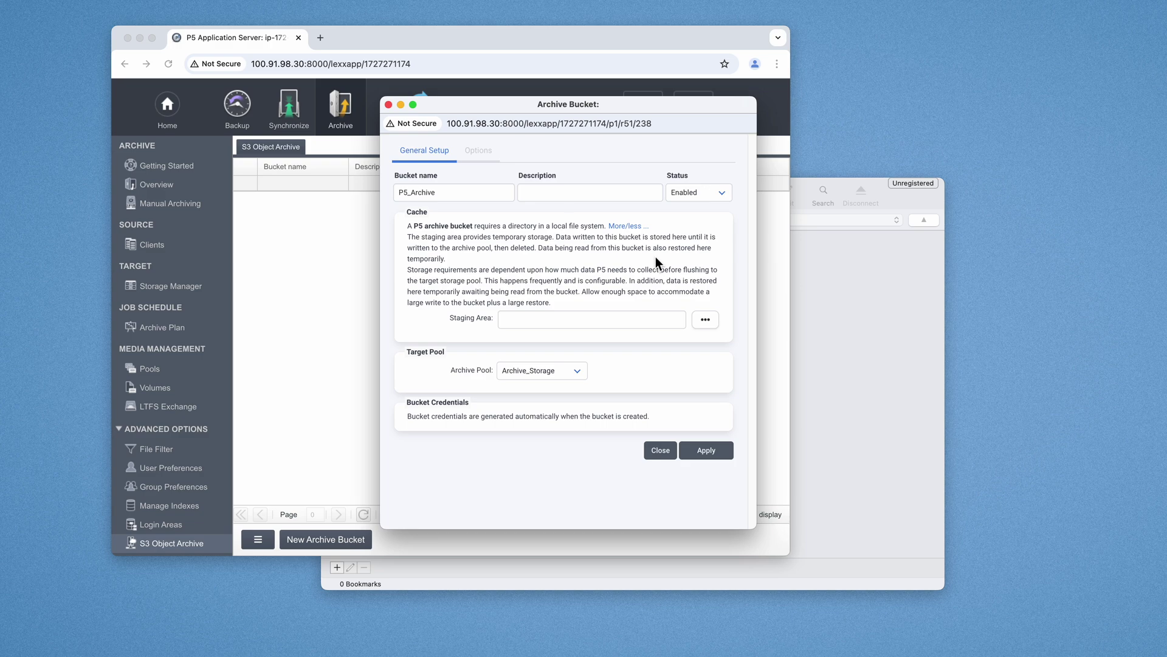
{"action": "left_click", "coordinate": [559, 317]}
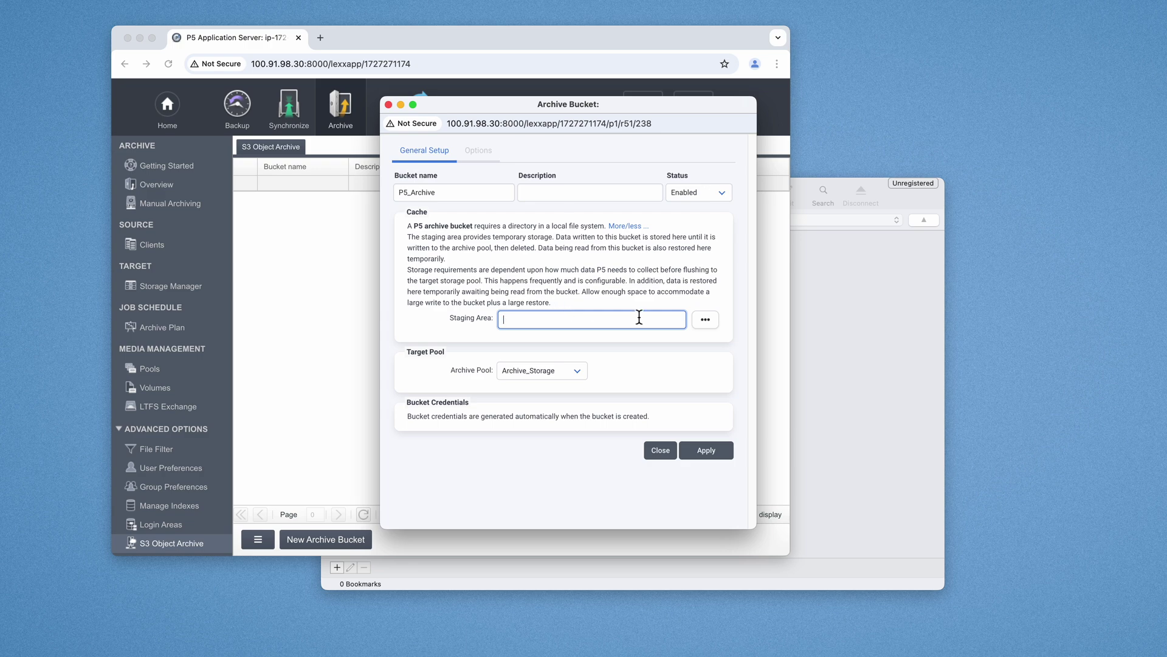
{"action": "left_click", "coordinate": [705, 319]}
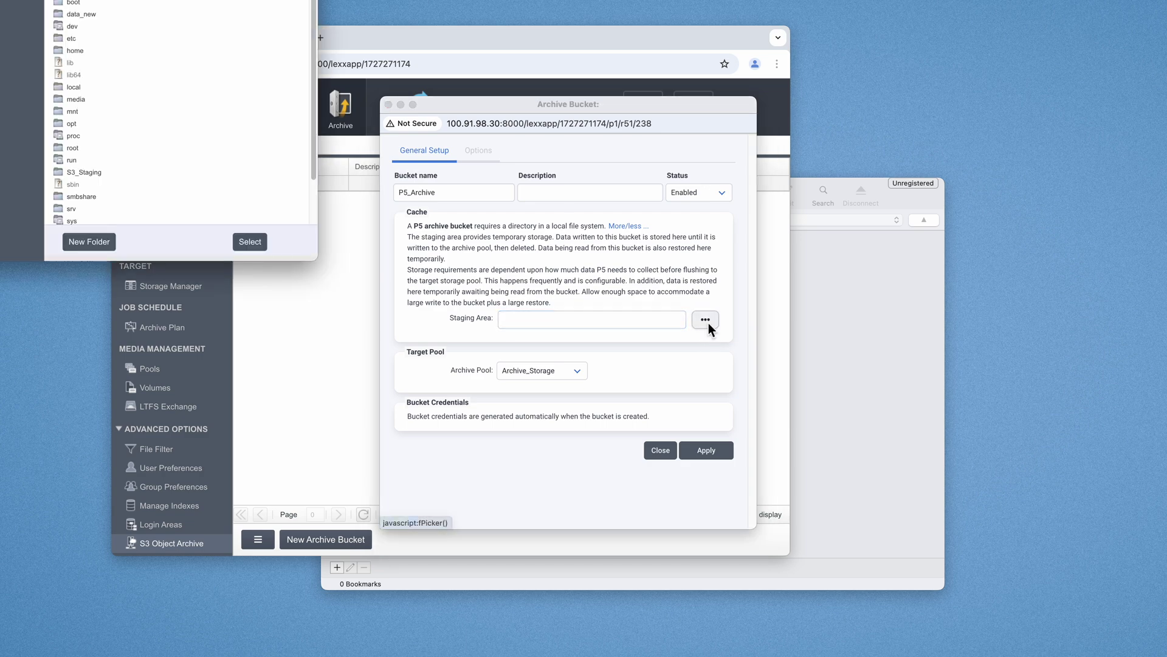
{"action": "left_click_drag", "start_coordinate": [0, 0], "coordinate": [587, 44]}
{"action": "left_click", "coordinate": [667, 288]}
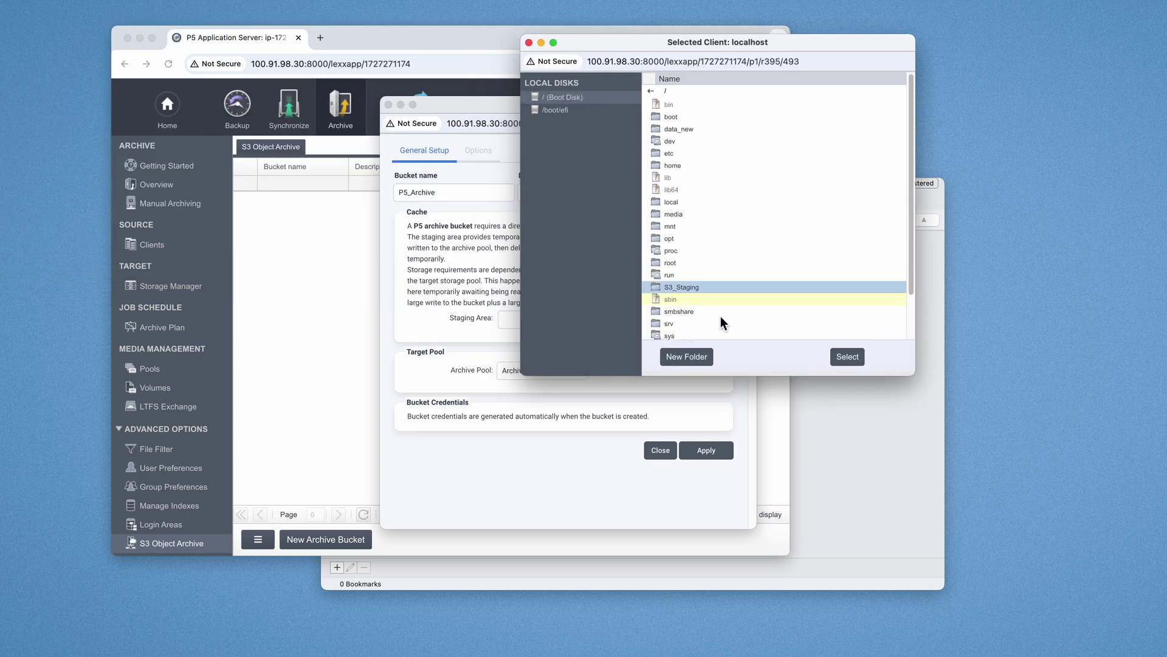
{"action": "left_click", "coordinate": [847, 357]}
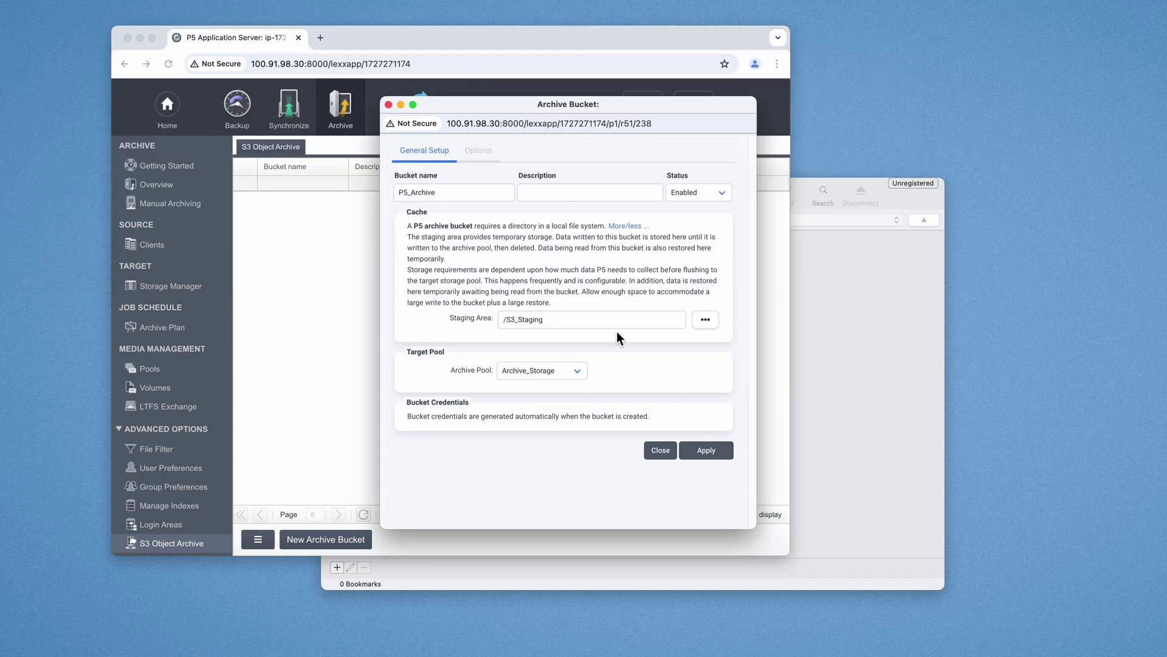
Select Archive_Storage as the bucket's target archive pool and apply the setup to create the bucket.
{"action": "left_click", "coordinate": [606, 320]}
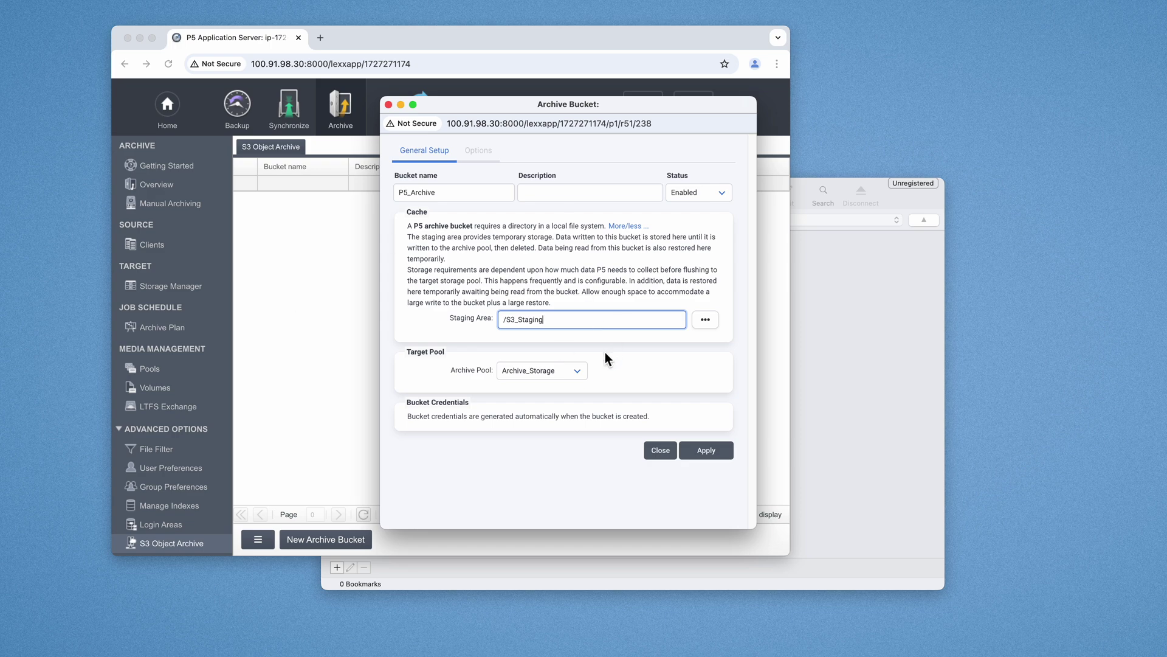
{"action": "left_click", "coordinate": [578, 372]}
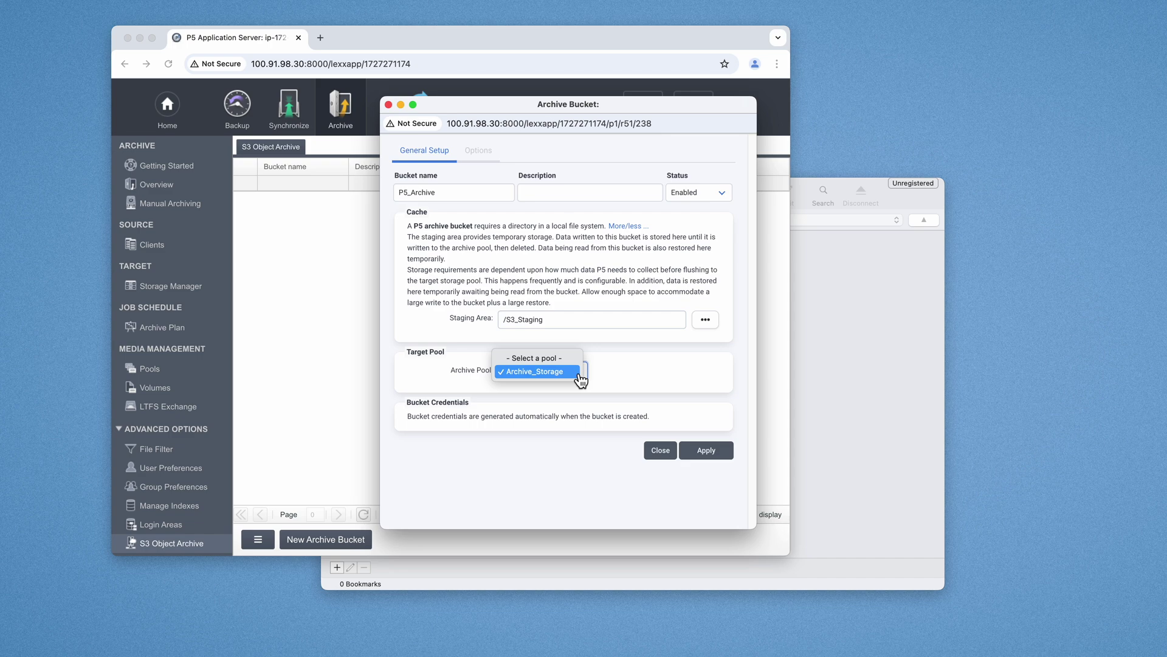
{"action": "left_click", "coordinate": [528, 373]}
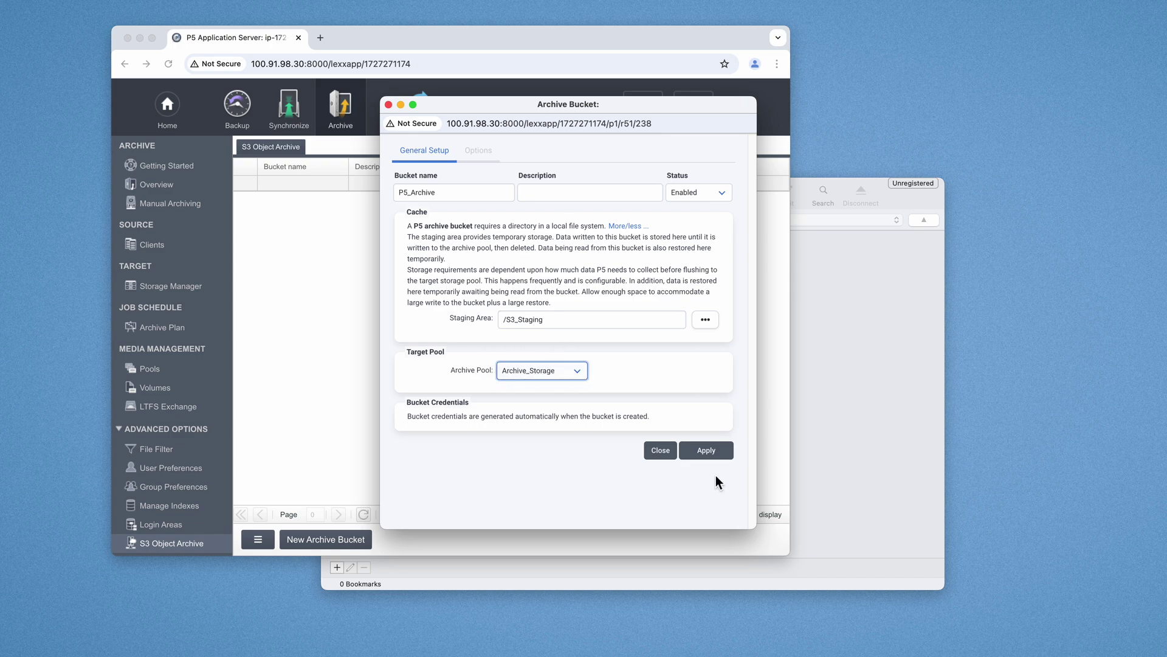
{"action": "left_click", "coordinate": [707, 453]}
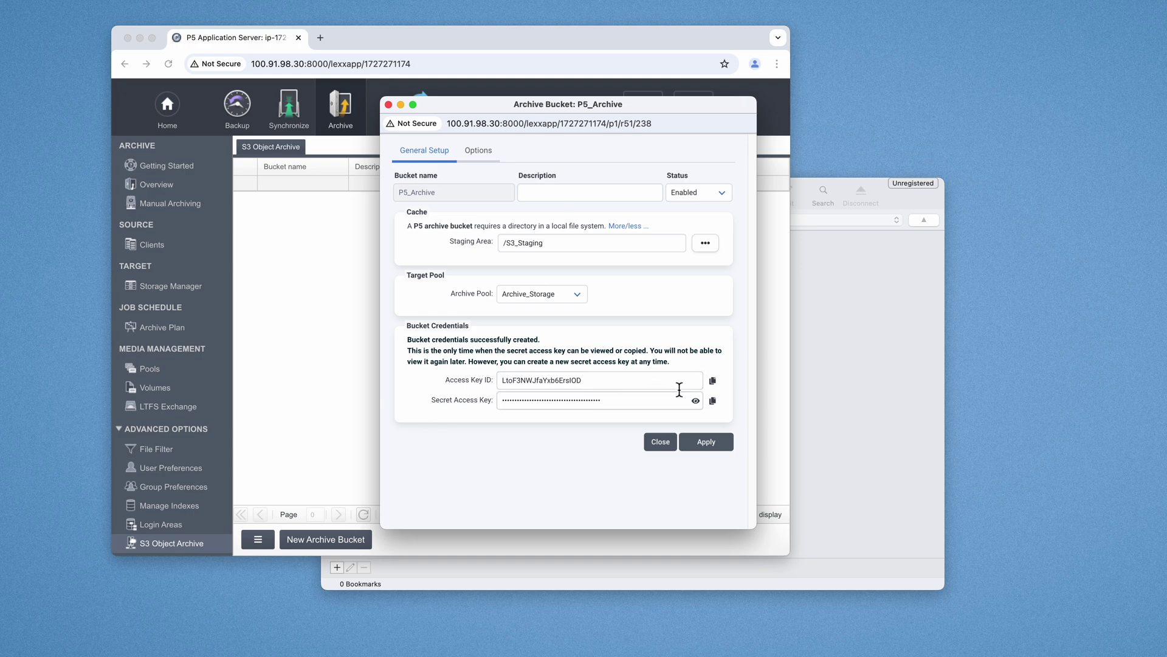
Copy the bucket's access key ID and paste it into the text note Untitled 17.txt, keeping the credentials visible beside it.
{"action": "left_click", "coordinate": [714, 383]}
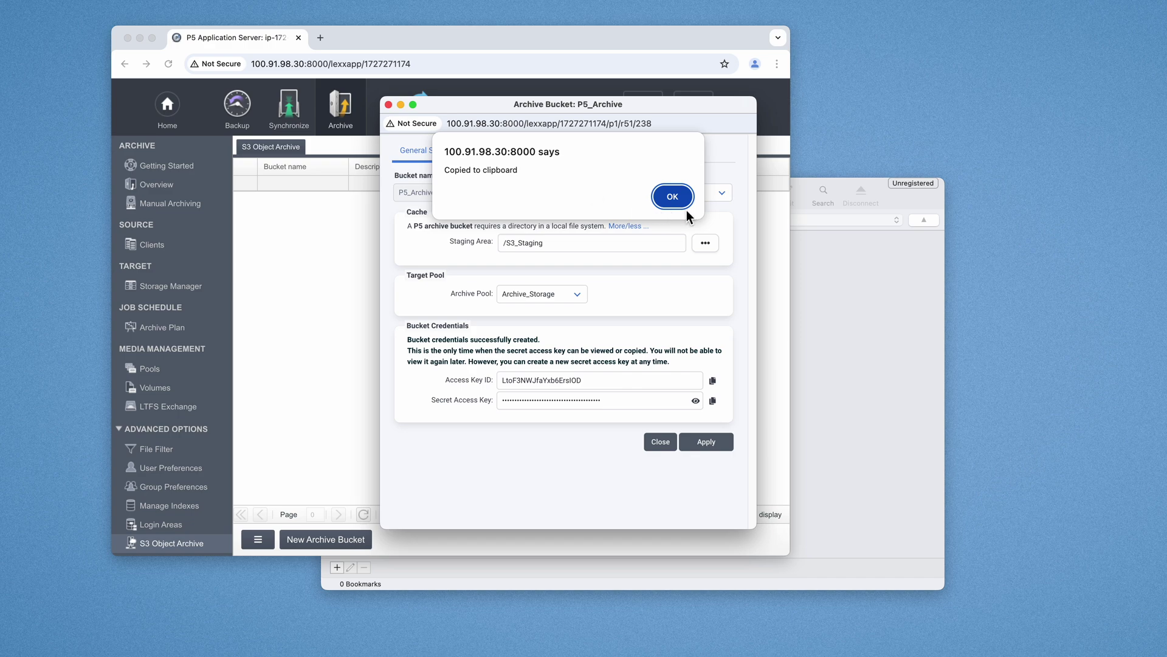
{"action": "left_click", "coordinate": [667, 195]}
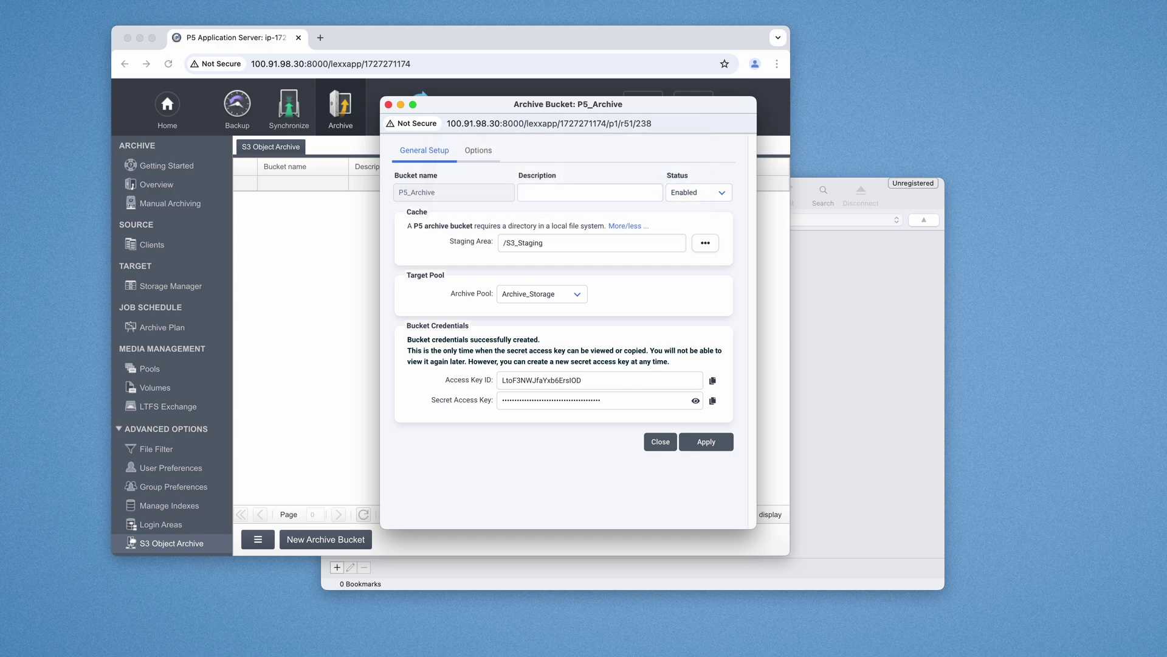
{"action": "key", "text": "super+Tab"}
{"action": "key", "text": "super+v"}
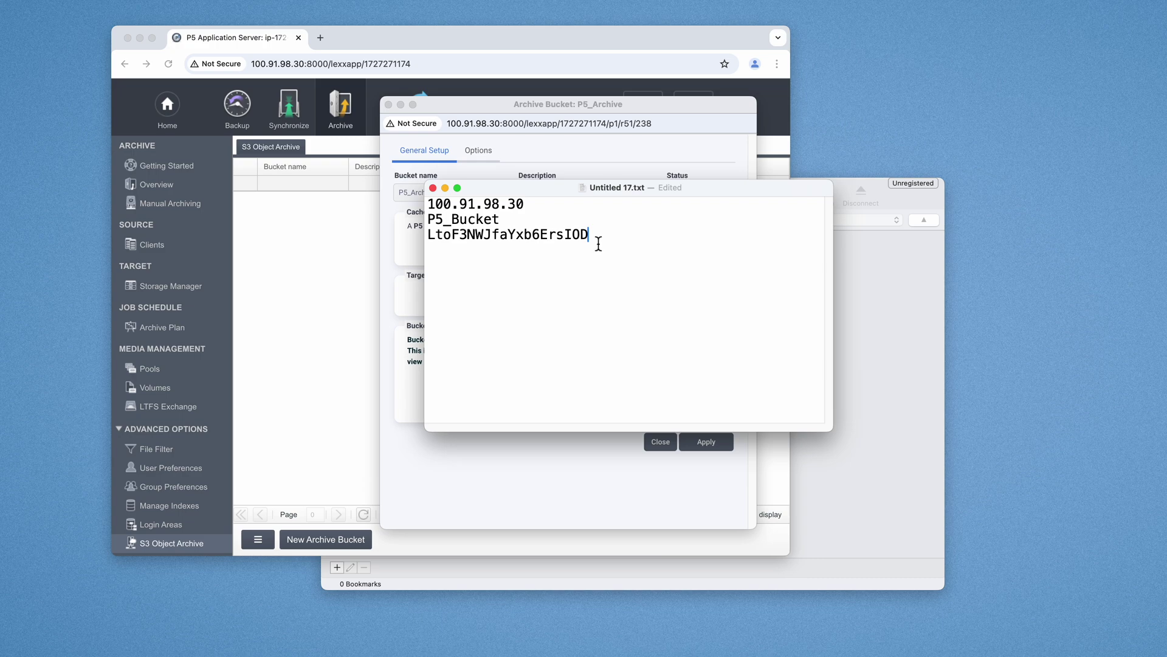
{"action": "left_click_drag", "start_coordinate": [540, 193], "coordinate": [692, 274]}
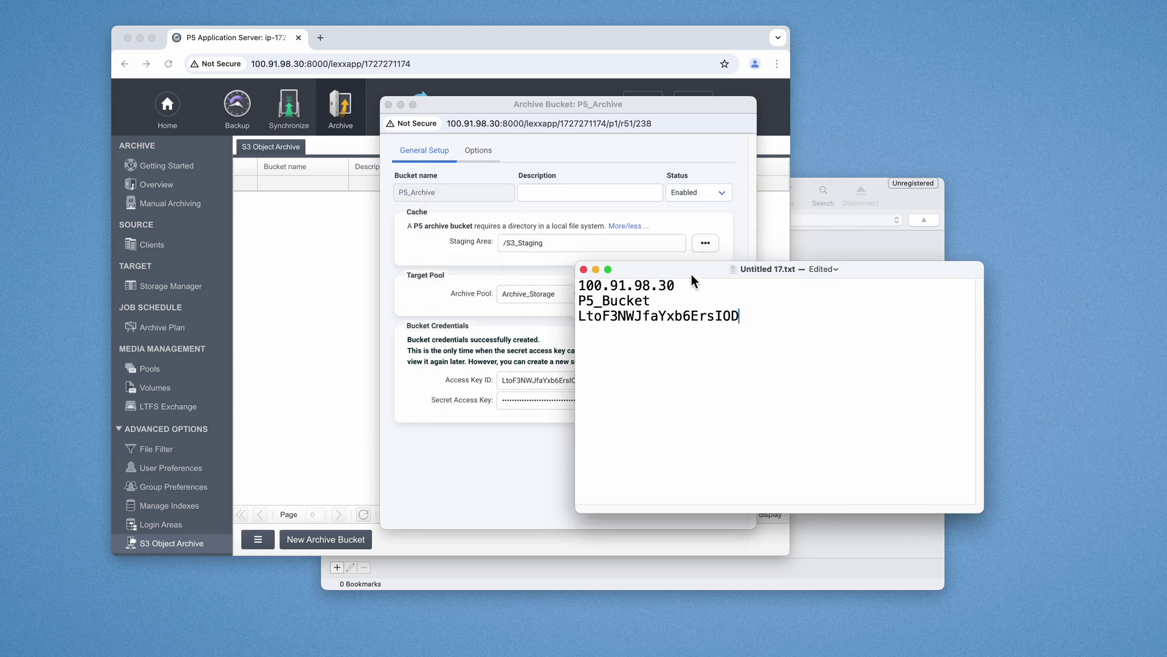
Copy the bucket's secret access key and paste it on a new line in the text note.
{"action": "left_click", "coordinate": [512, 398]}
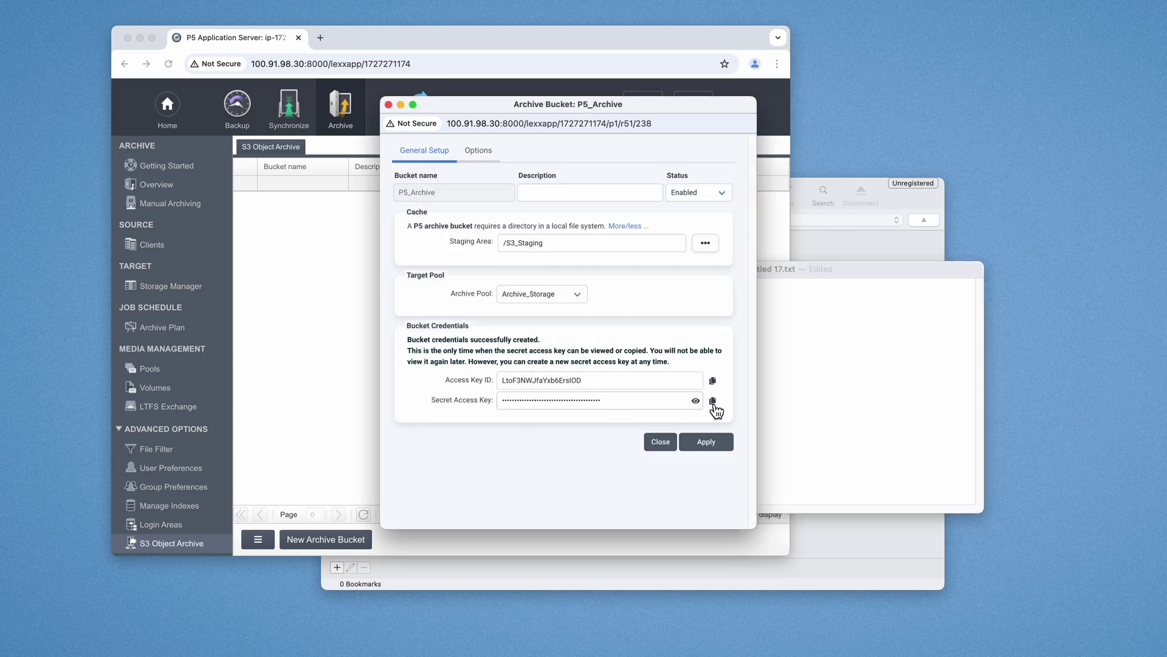
{"action": "left_click", "coordinate": [713, 402]}
{"action": "left_click", "coordinate": [671, 198]}
{"action": "left_click", "coordinate": [808, 414]}
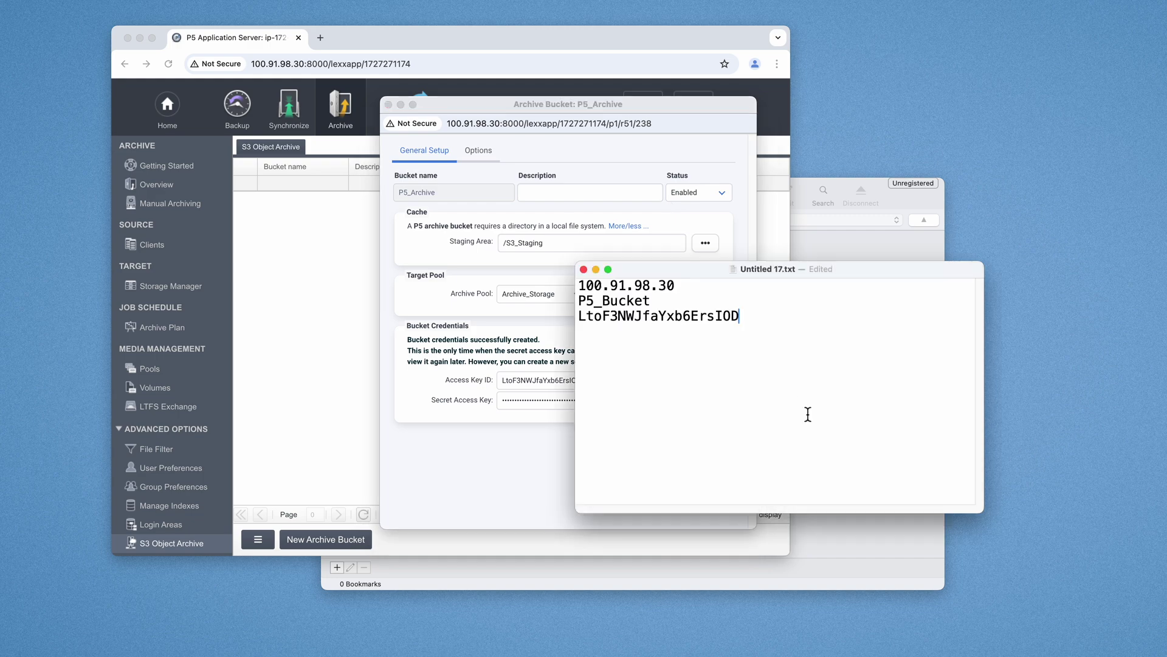
{"action": "key", "text": "Return"}
{"action": "key", "text": "super+v"}
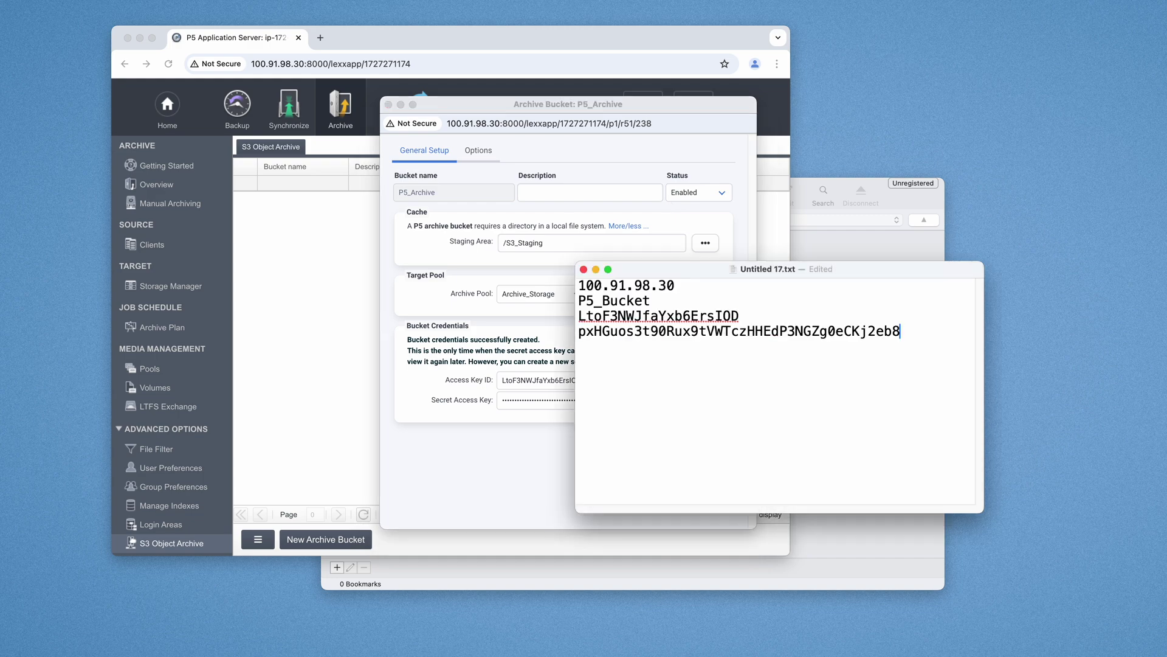
Review the server address and bucket name lines in the text note.
{"action": "key", "text": "super+Up"}
{"action": "key", "text": "shift+Down"}
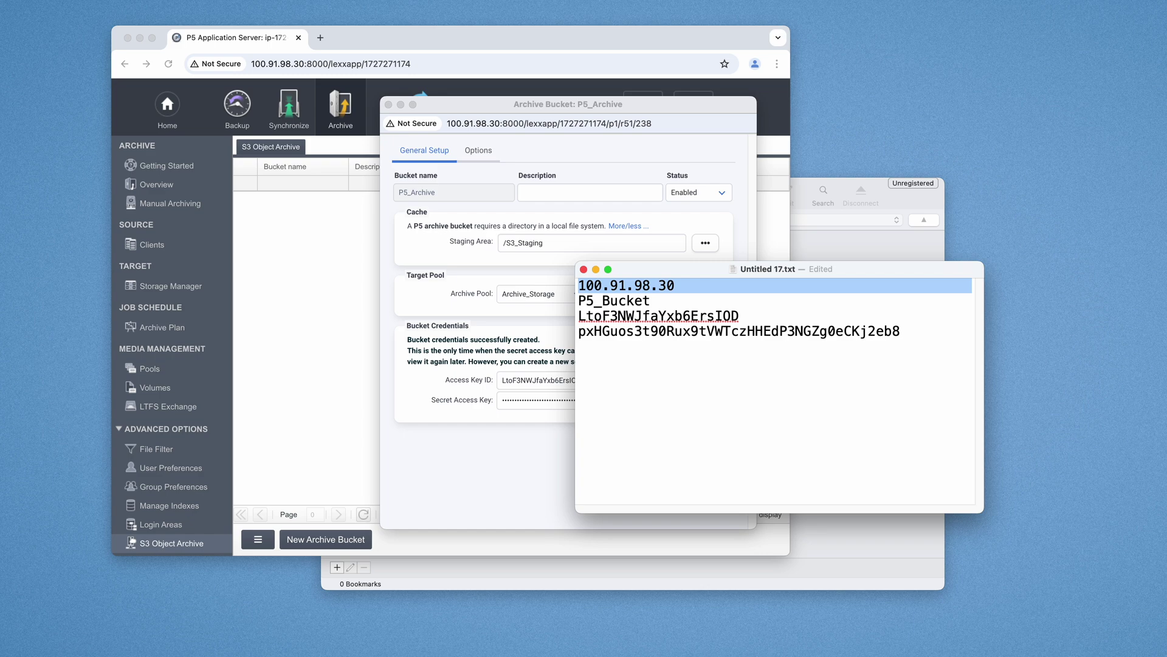
{"action": "key", "text": "Right"}
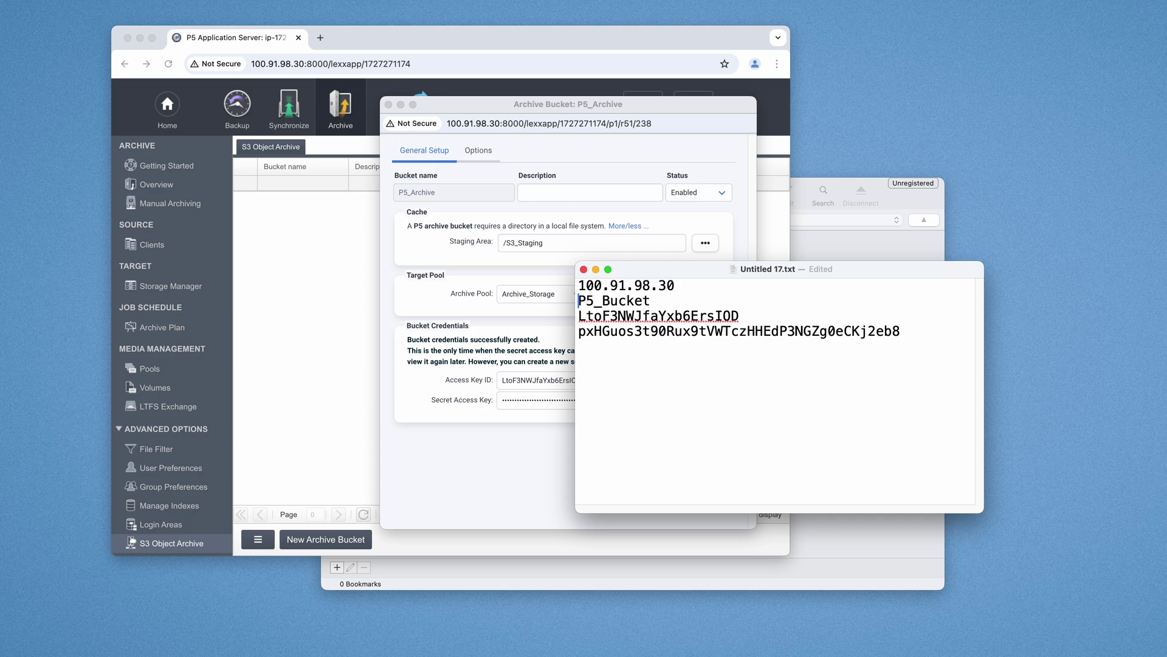
{"action": "key", "text": "shift+Down"}
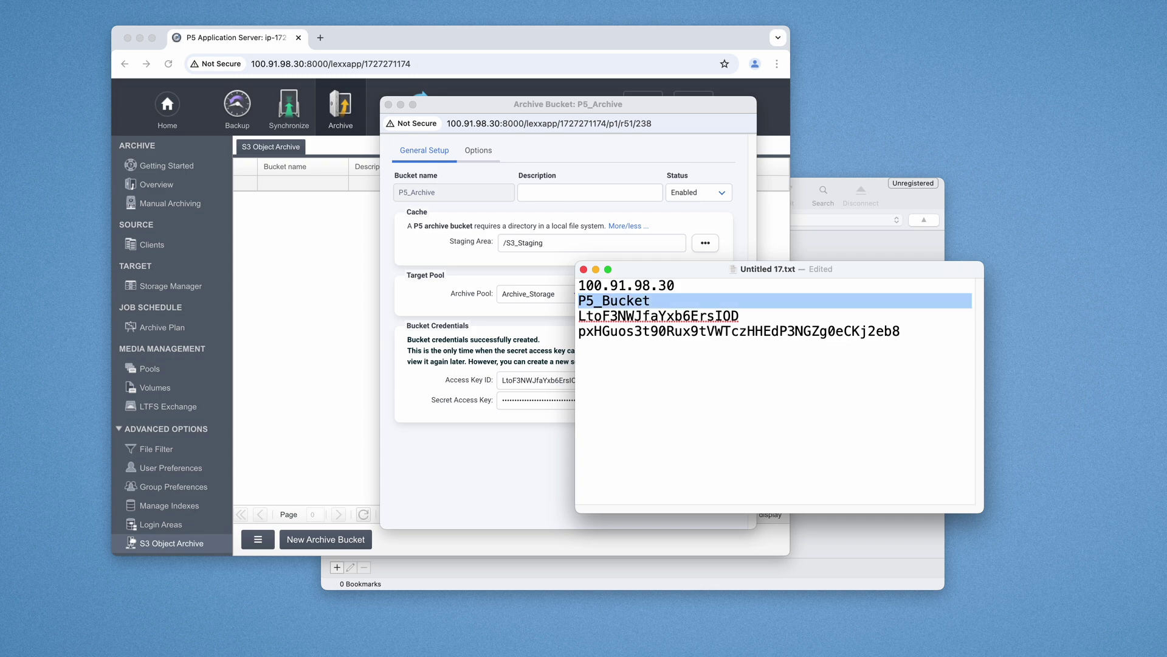
Apply and close the P5_Archive bucket setup, and select the bucket in the S3 Object Archive list.
{"action": "left_click", "coordinate": [530, 463]}
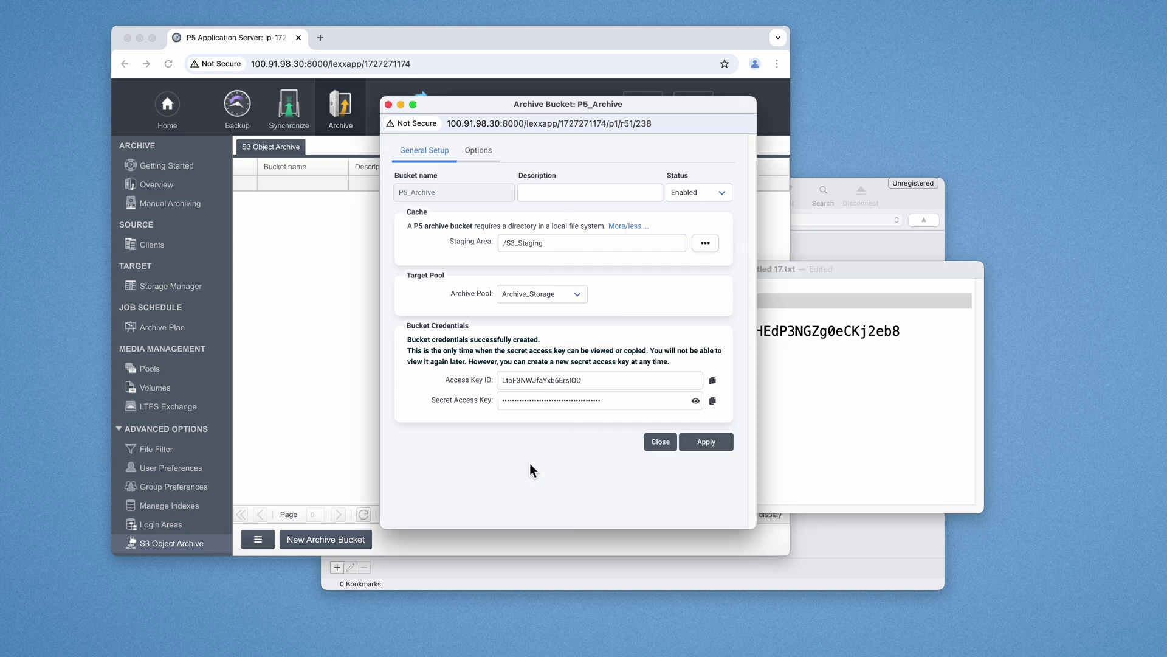
{"action": "left_click", "coordinate": [708, 444]}
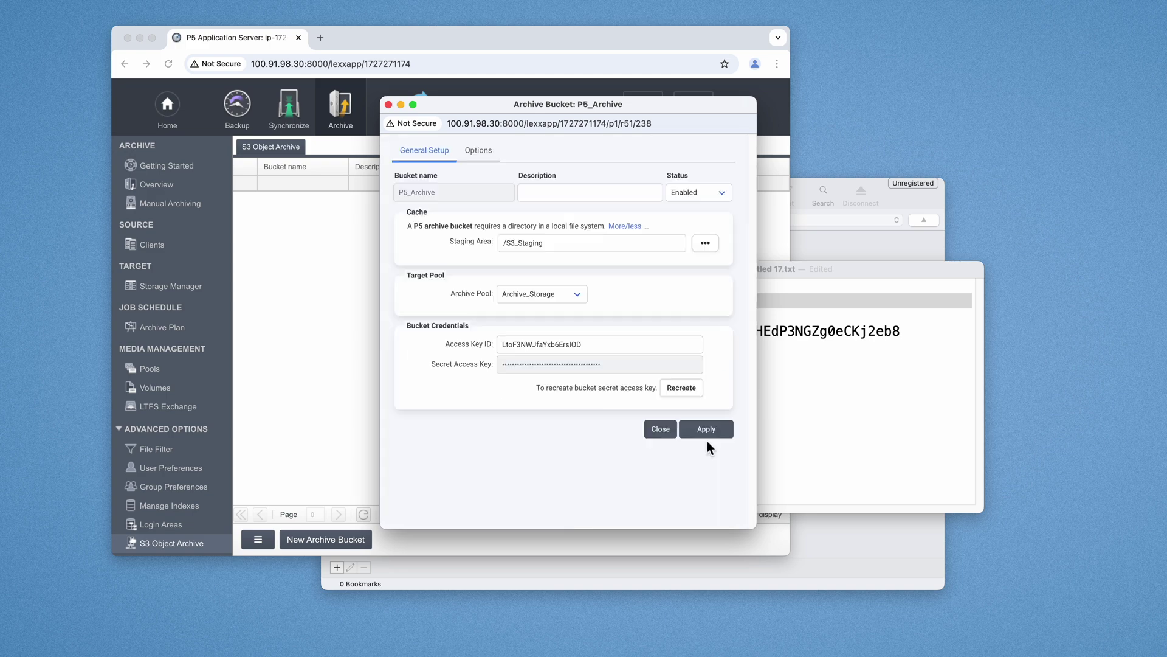
{"action": "left_click", "coordinate": [669, 432]}
{"action": "left_click", "coordinate": [291, 203]}
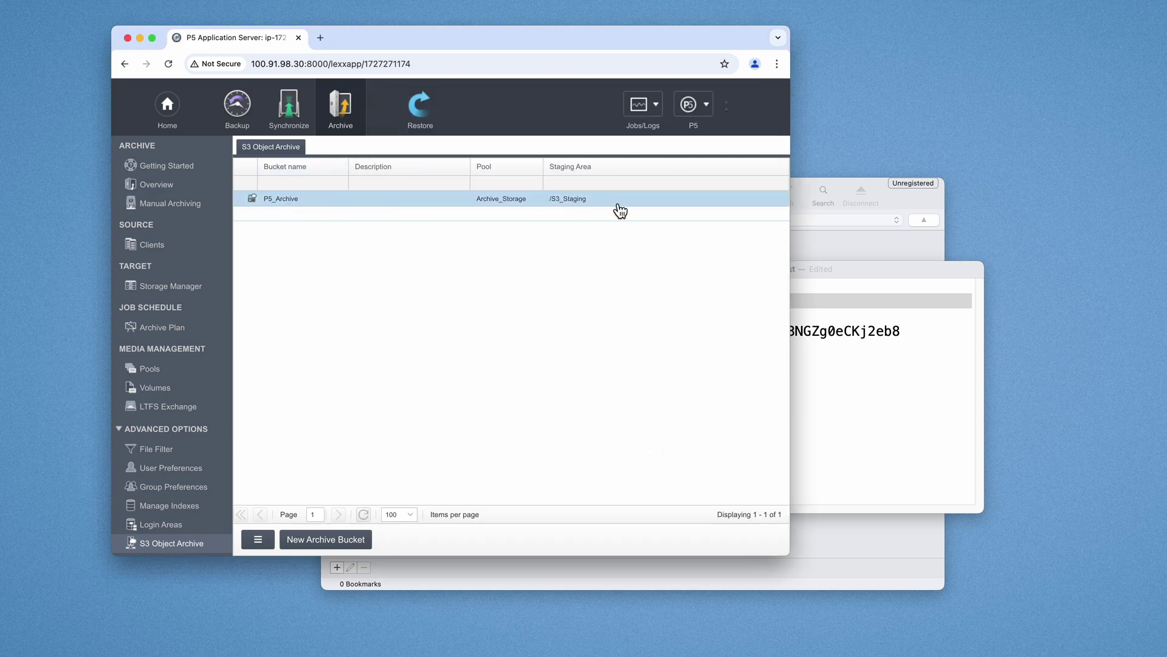
Start a new connection in the S3 client and place the Untitled 17.txt note beside the connection form.
{"action": "left_click", "coordinate": [846, 245]}
{"action": "left_click_drag", "start_coordinate": [618, 210], "coordinate": [732, 244]}
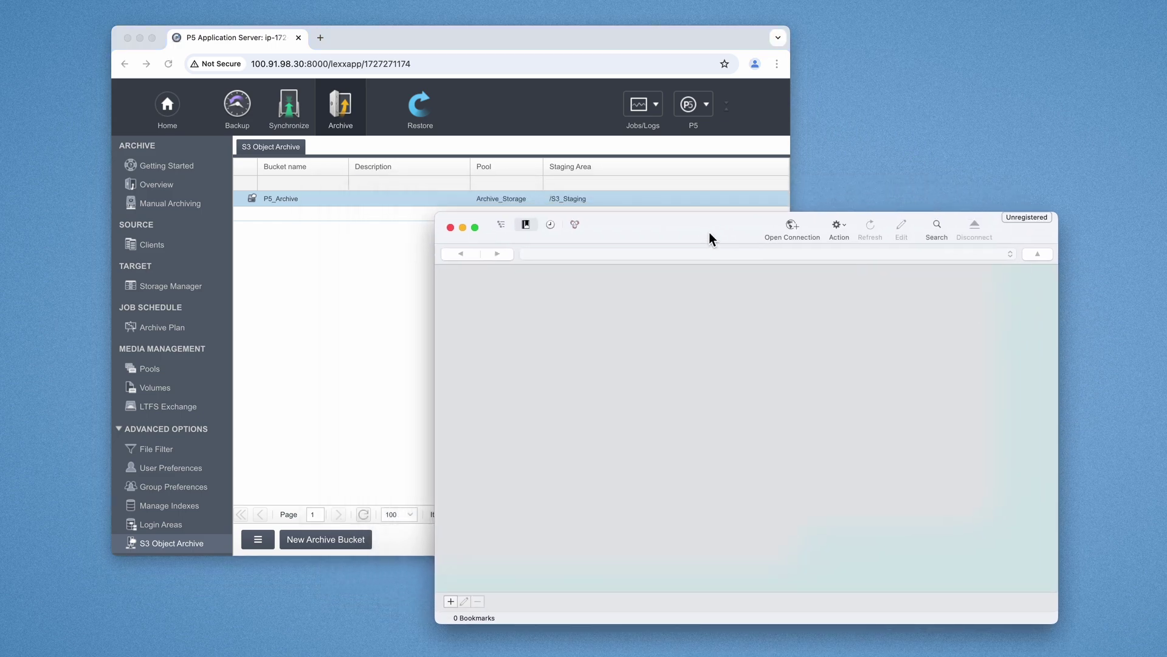
{"action": "left_click", "coordinate": [793, 228]}
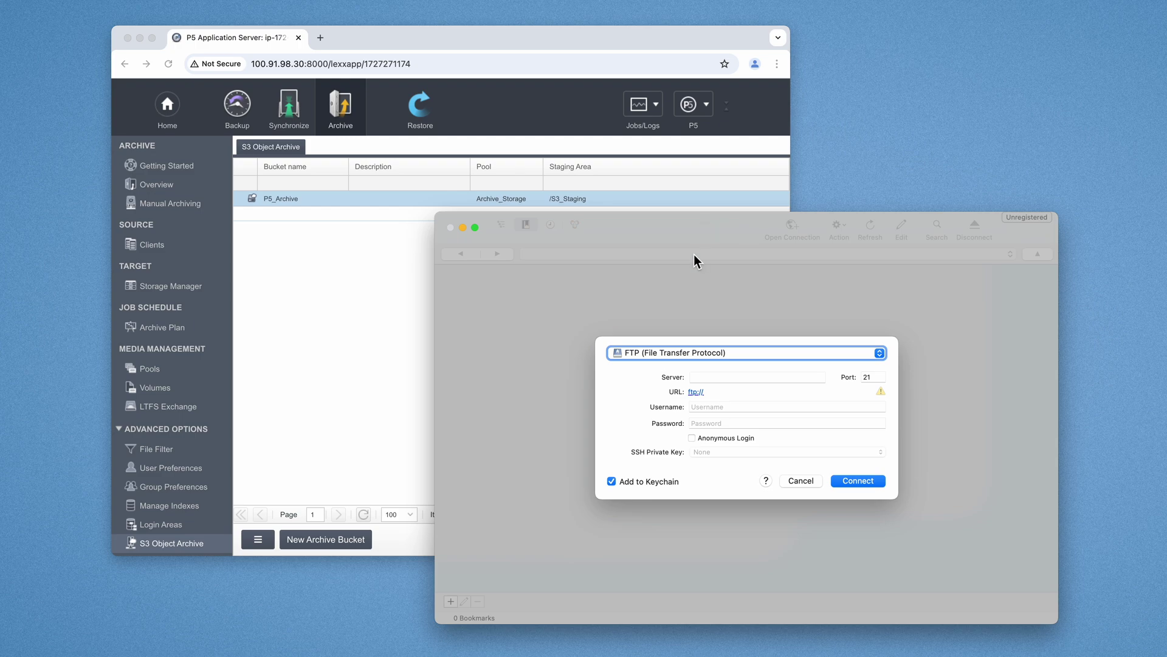
{"action": "key", "text": "super+Tab"}
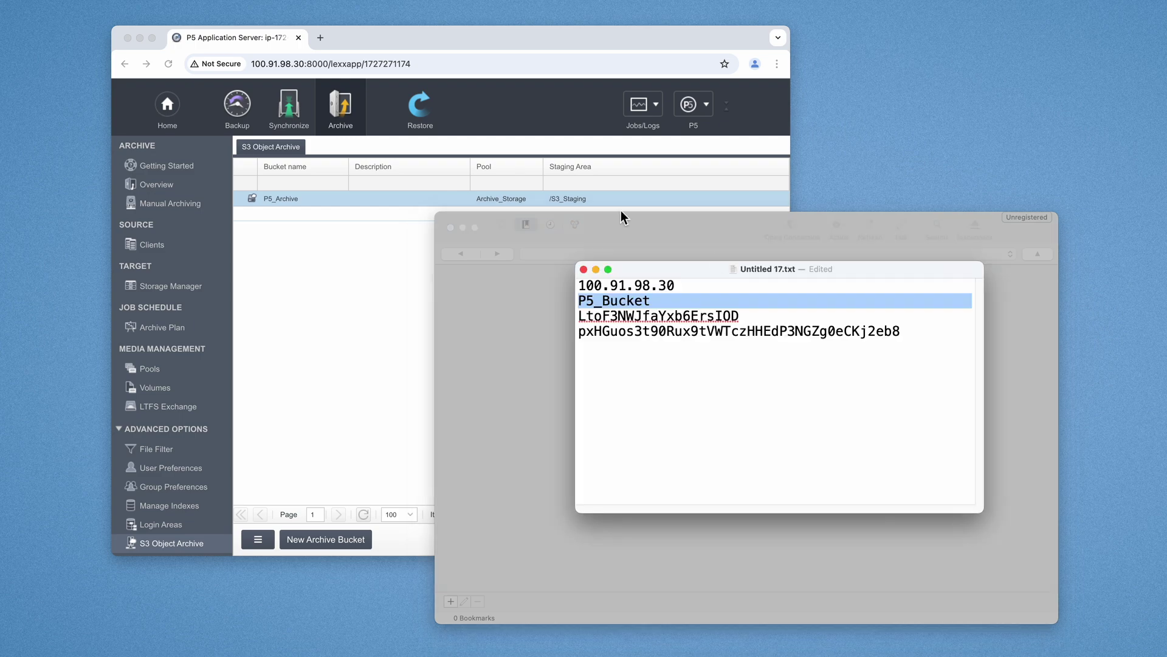
{"action": "left_click_drag", "start_coordinate": [652, 271], "coordinate": [128, 218]}
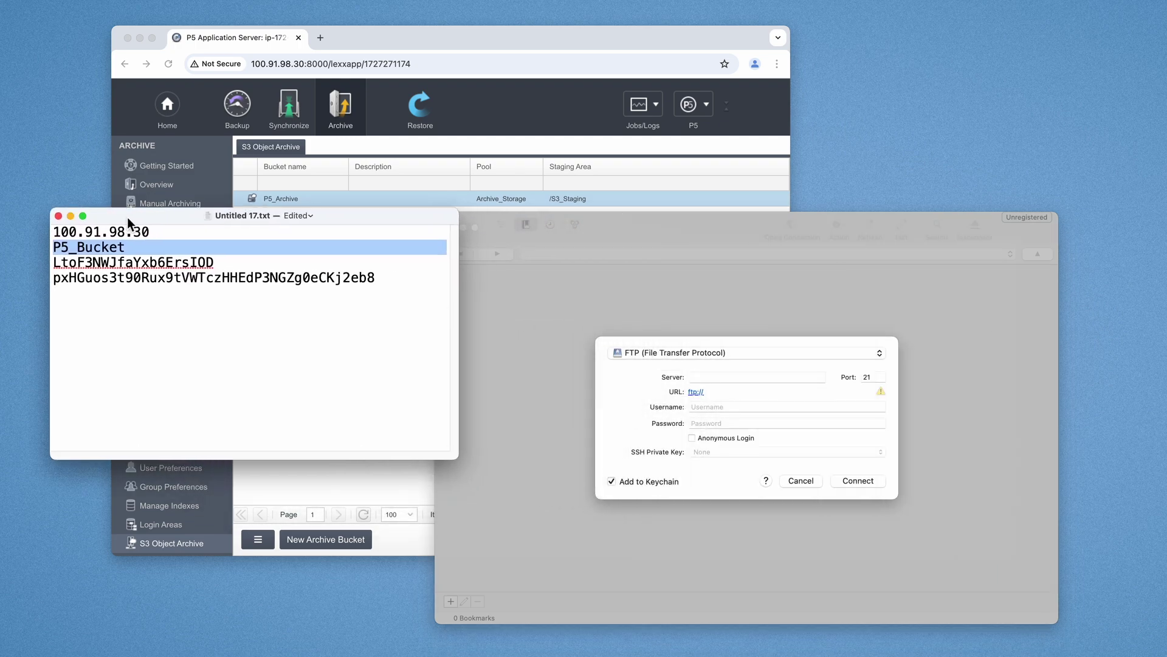
Set the connection type to S3 (HTTP), the server to 100.91.98.30 copied from the note, and the port to 8000.
{"action": "left_click", "coordinate": [557, 314]}
{"action": "triple_click", "coordinate": [146, 232]}
{"action": "key", "text": "cmd+c"}
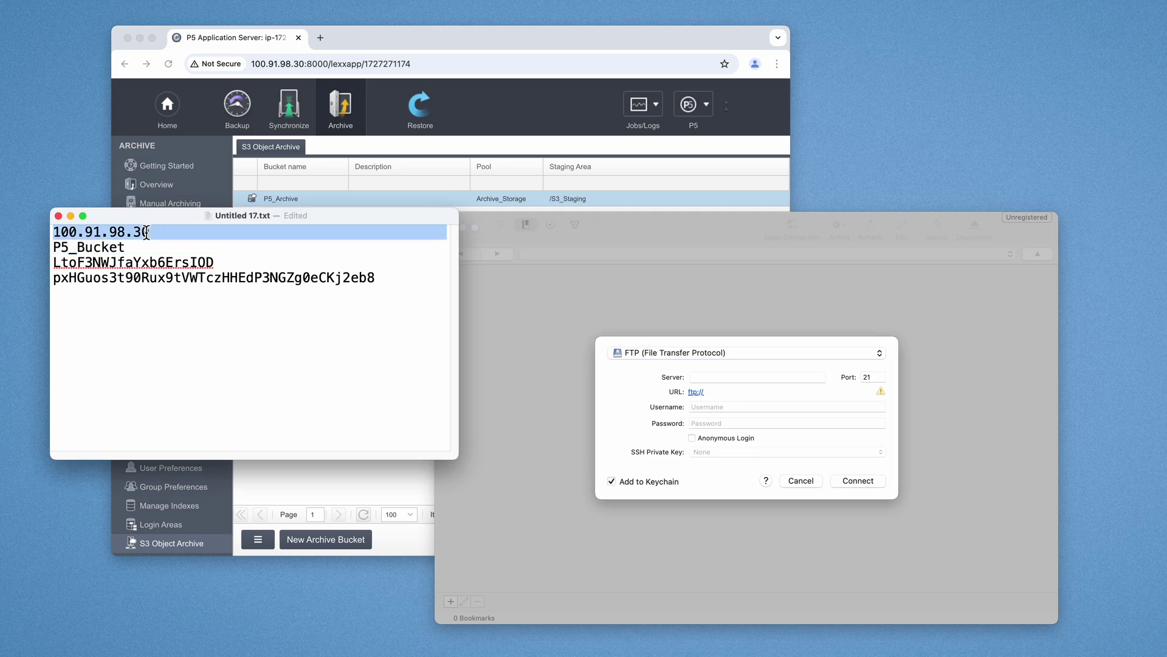
{"action": "left_click", "coordinate": [757, 355]}
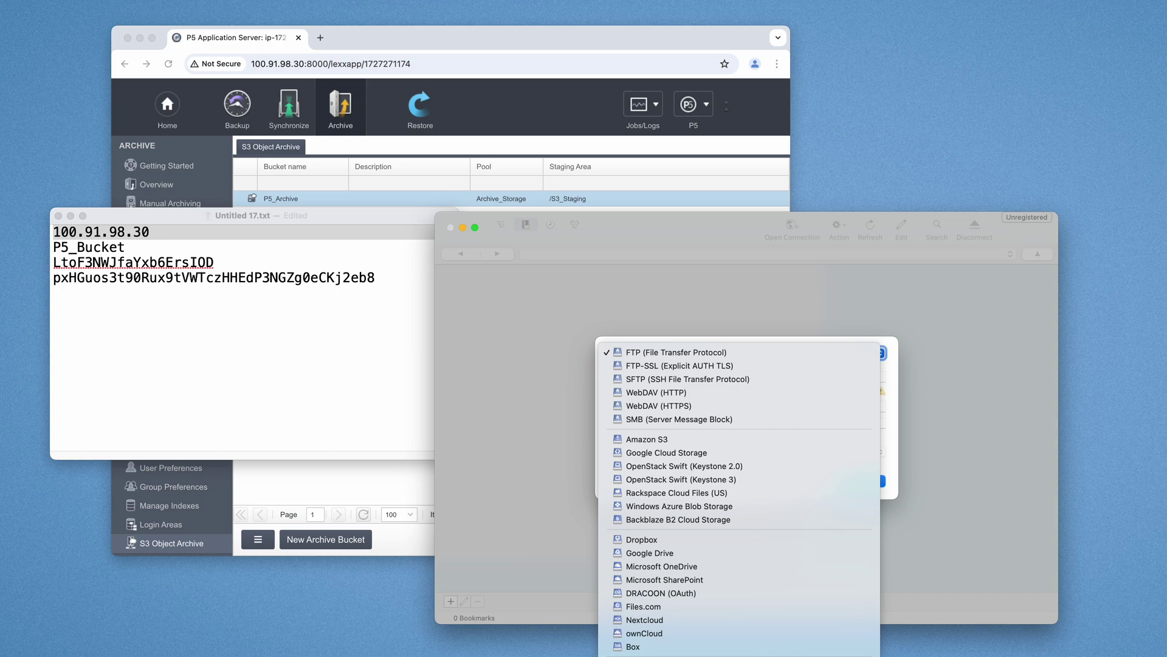
{"action": "left_click", "coordinate": [650, 656]}
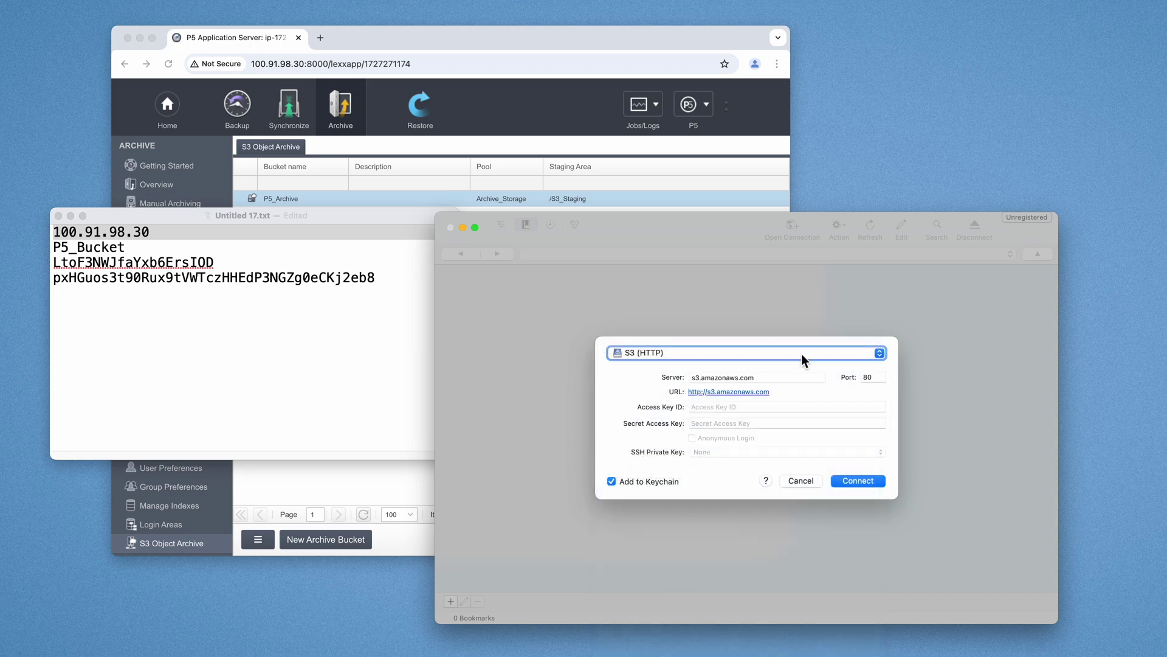
{"action": "left_click_drag", "start_coordinate": [771, 381], "coordinate": [736, 354]}
{"action": "key", "text": "cmd+v"}
{"action": "key", "text": "Tab"}
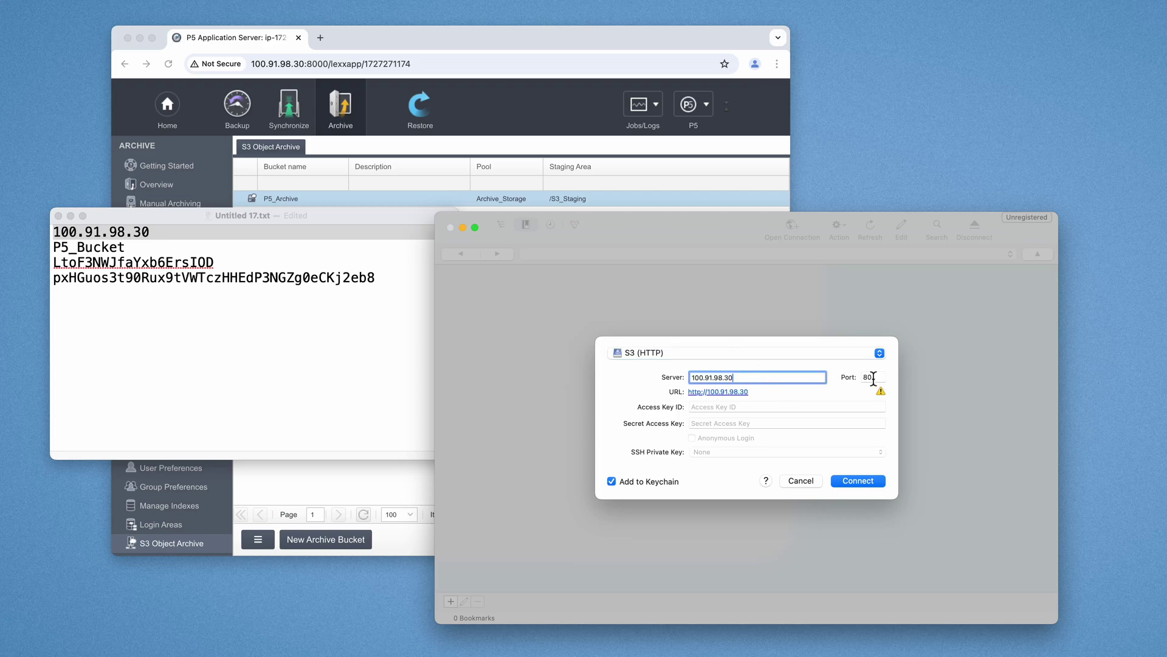
{"action": "type", "text": "8000"}
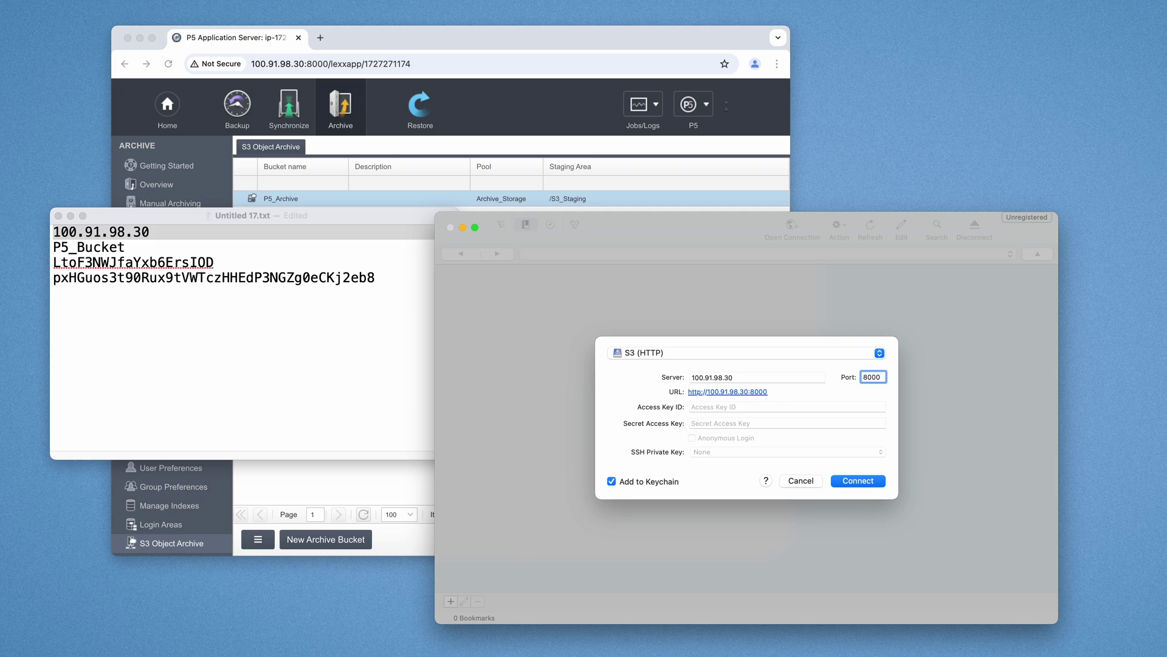
Connect with the access key ID and secret access key copied from the note, and open the P5_Archive bucket.
{"action": "double_click", "coordinate": [134, 266]}
{"action": "key", "text": "super+c"}
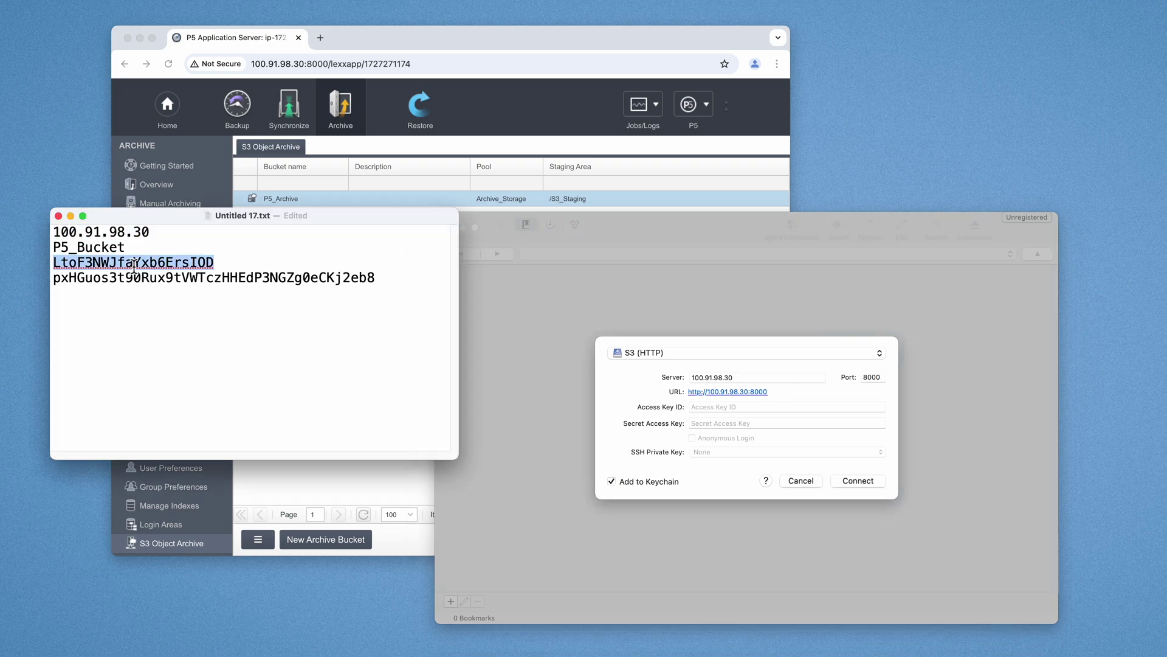
{"action": "left_click", "coordinate": [698, 413]}
{"action": "key", "text": "super+v"}
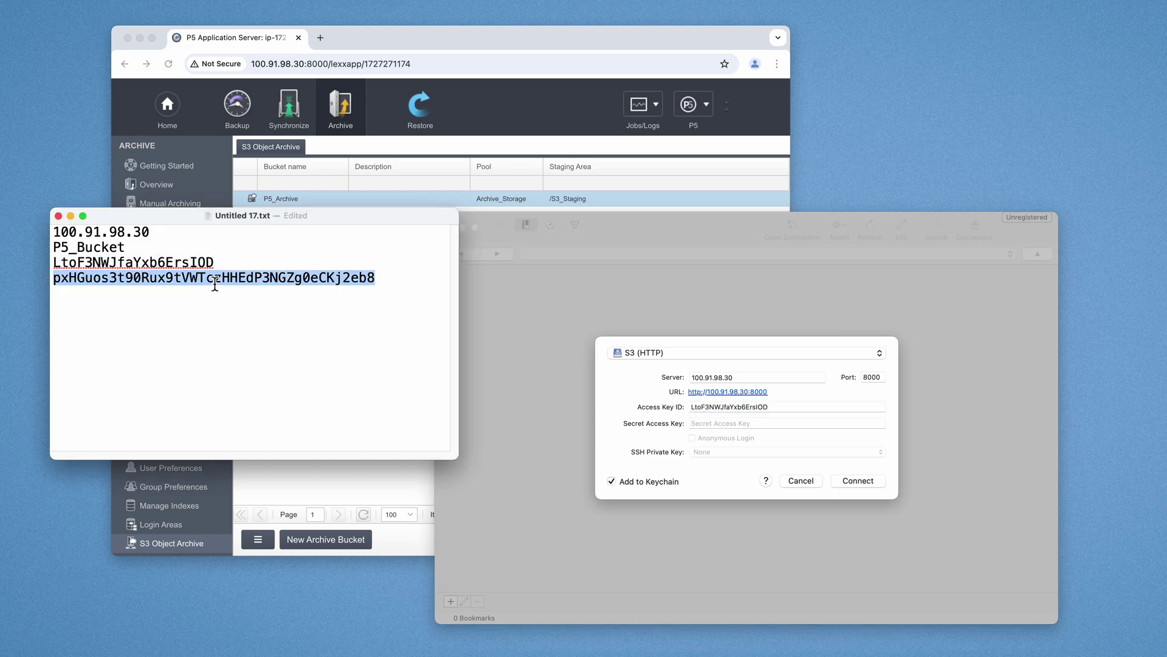
{"action": "left_click", "coordinate": [733, 423]}
{"action": "key", "text": "super+v"}
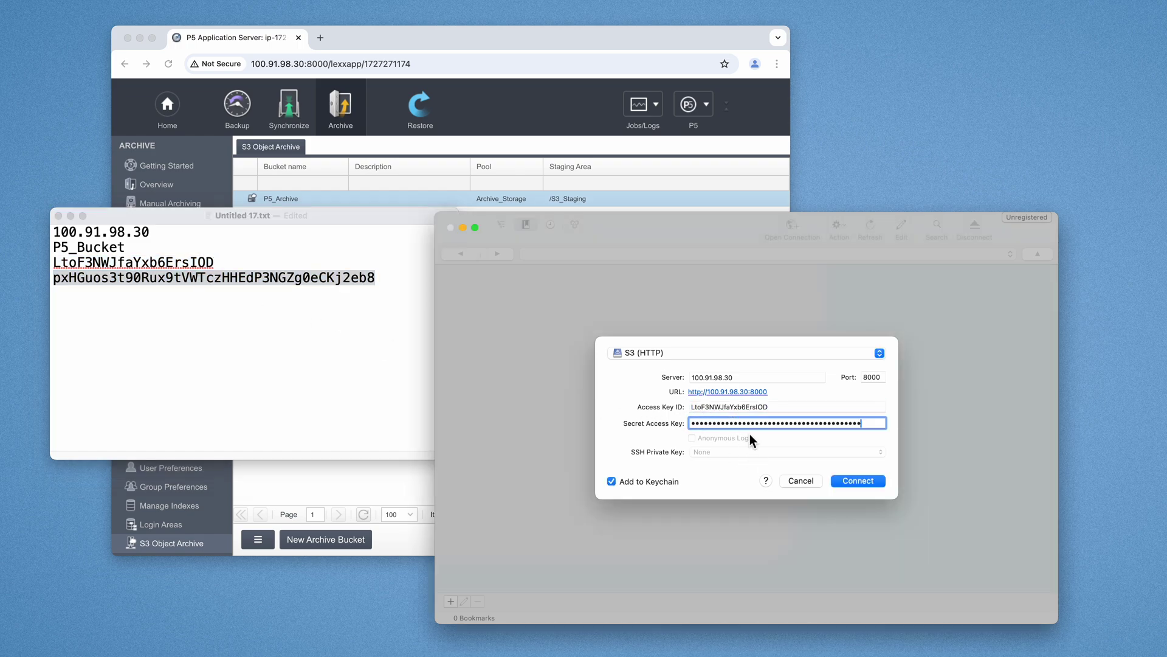
{"action": "left_click", "coordinate": [859, 480]}
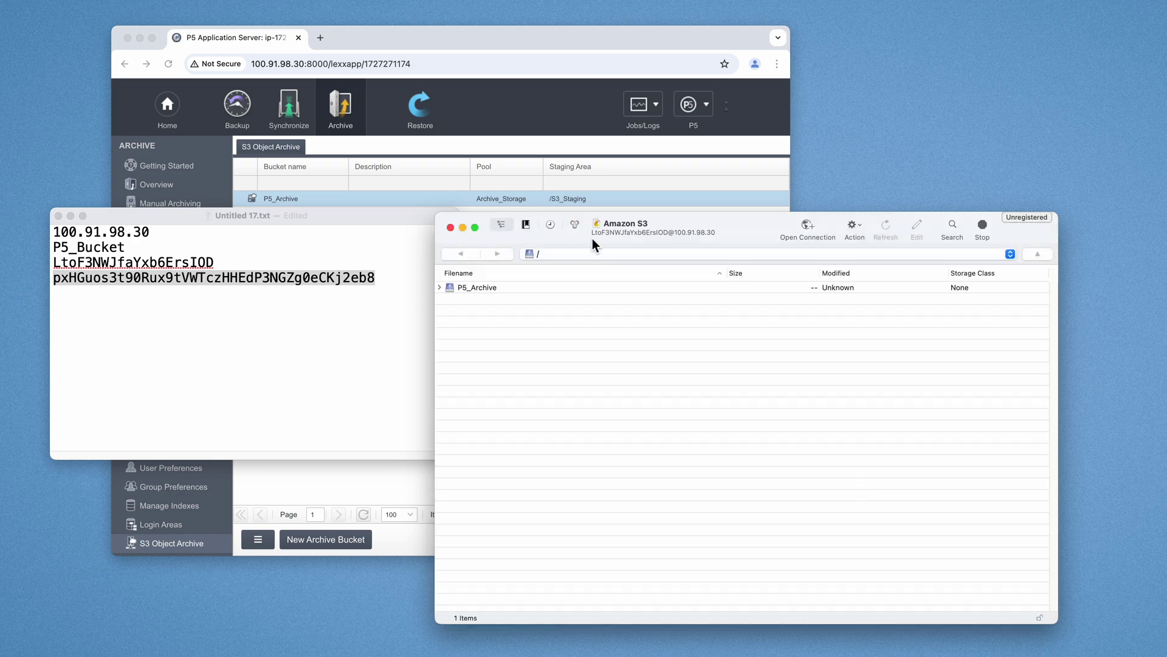
{"action": "double_click", "coordinate": [469, 288]}
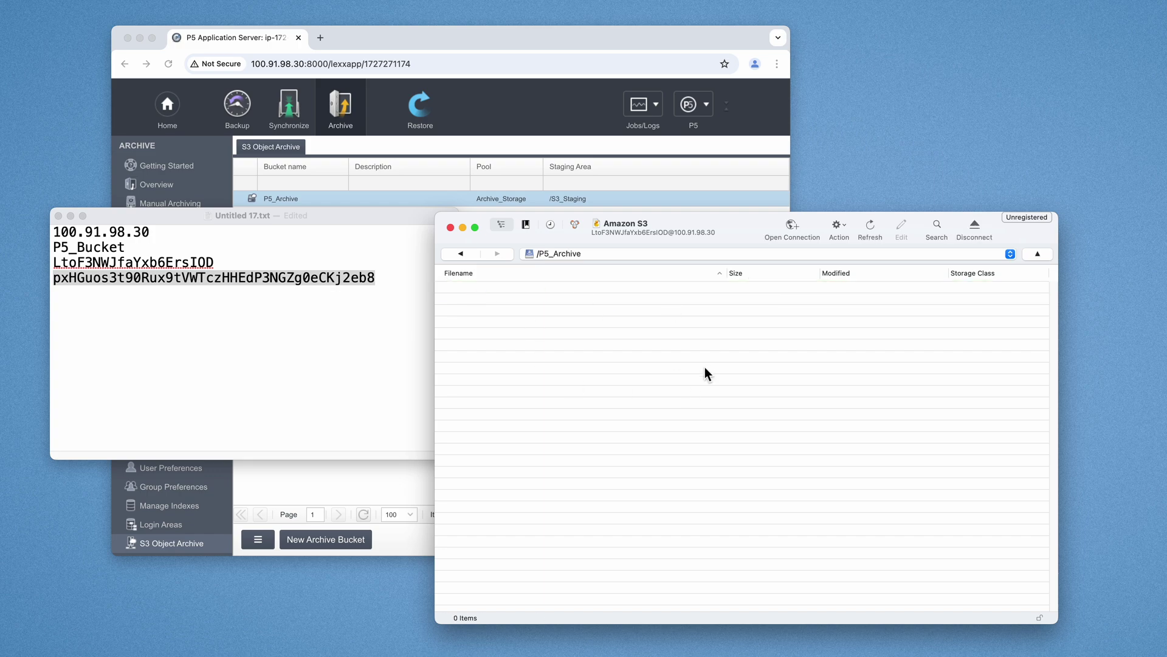
Open the P5 Job Monitor and arrange its window next to the S3 client's bucket window.
{"action": "left_click", "coordinate": [427, 36]}
{"action": "left_click", "coordinate": [651, 104]}
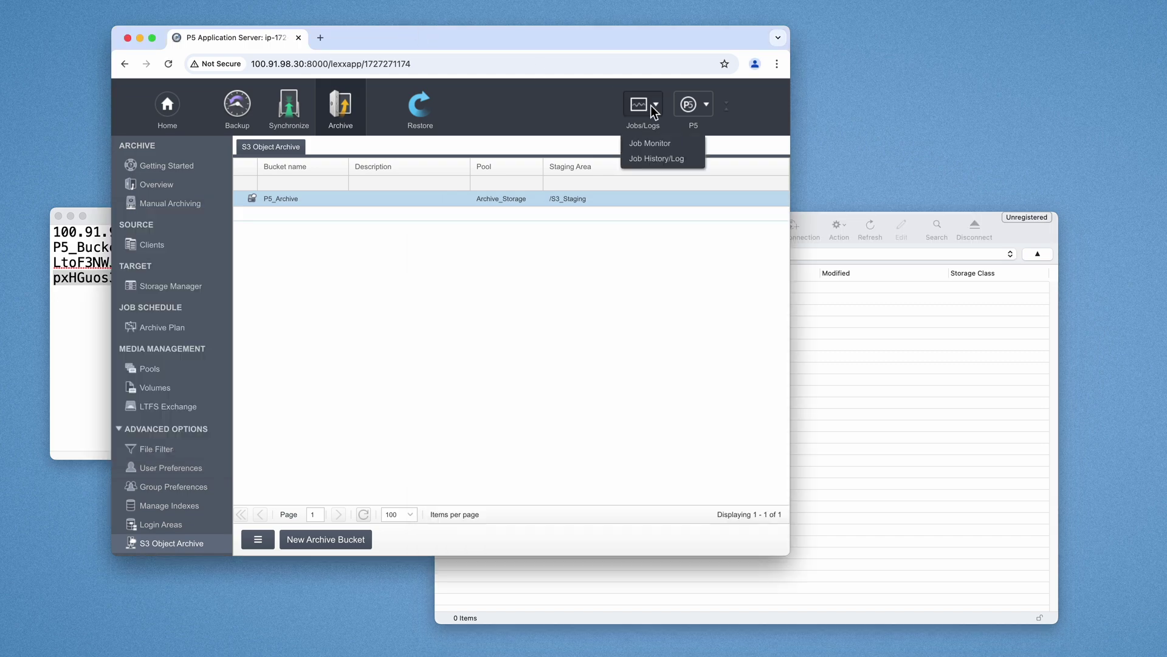
{"action": "left_click", "coordinate": [657, 144]}
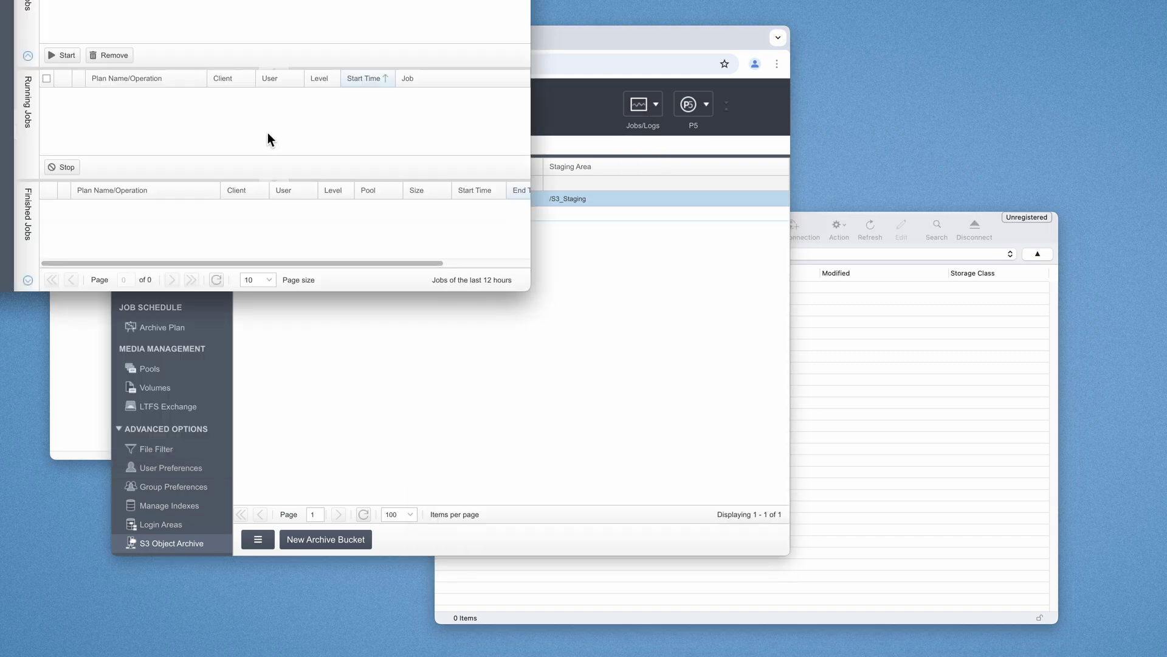
{"action": "left_click_drag", "start_coordinate": [86, 0], "coordinate": [178, 203]}
{"action": "left_click", "coordinate": [908, 340]}
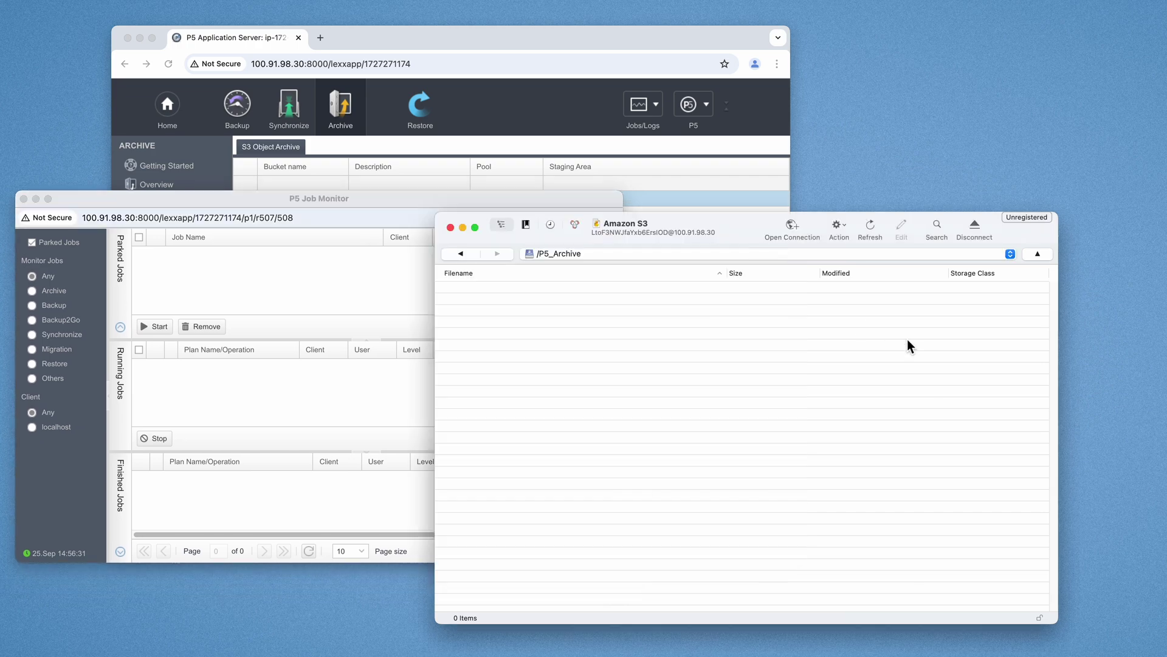
{"action": "left_click_drag", "start_coordinate": [735, 226], "coordinate": [811, 217]}
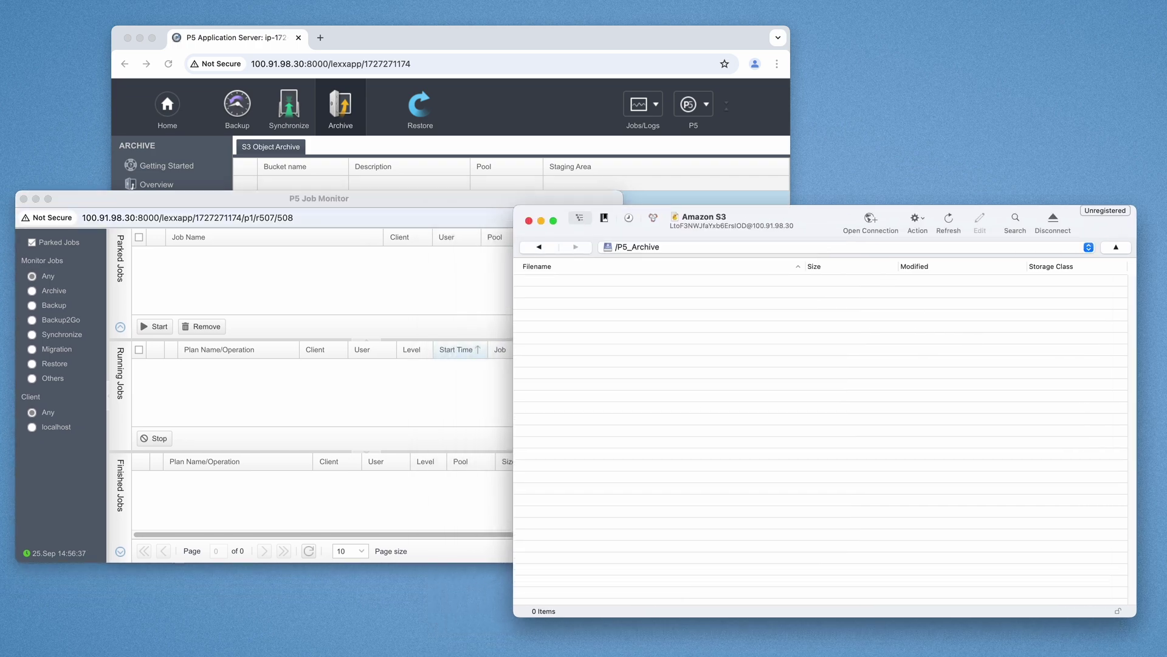
Upload the first four AVI files of the 10GB cctv_movies folder to the P5_Archive bucket and bring the bucket listing forward.
{"action": "key", "text": "super+Tab"}
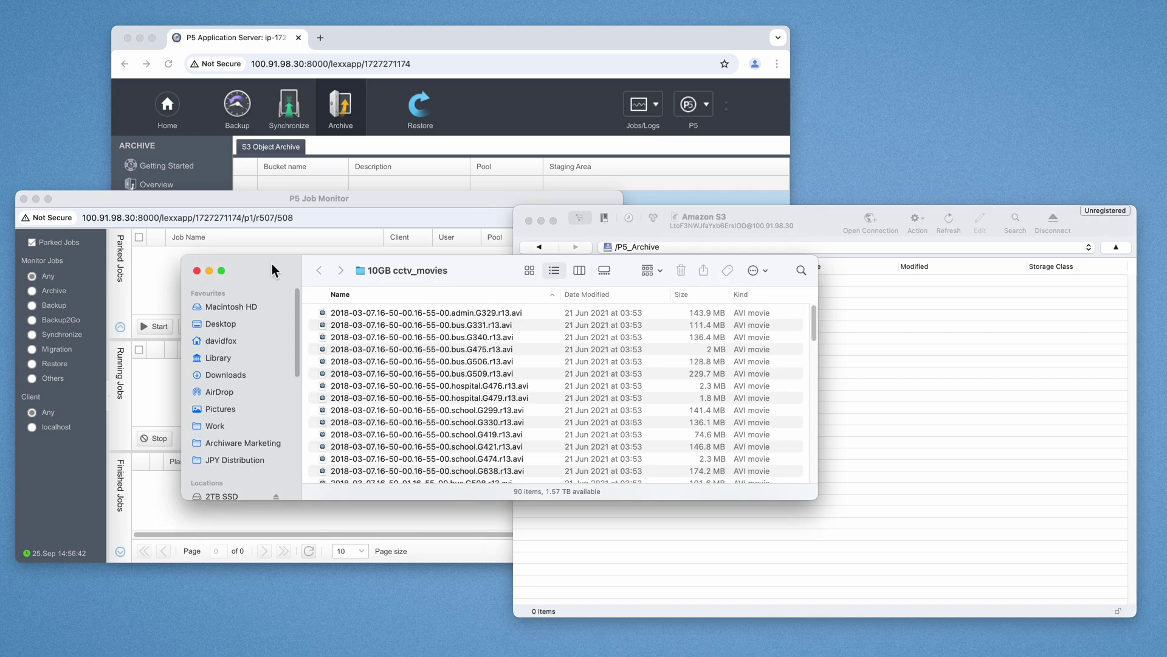
{"action": "left_click_drag", "start_coordinate": [272, 263], "coordinate": [178, 405]}
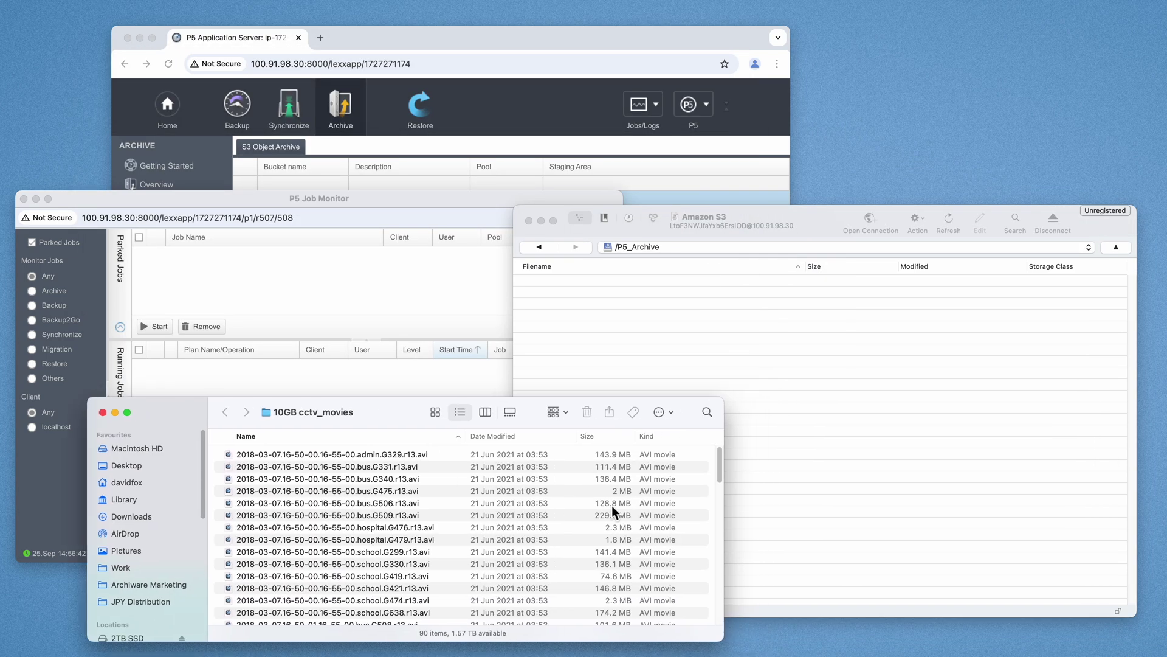
{"action": "left_click", "coordinate": [442, 456]}
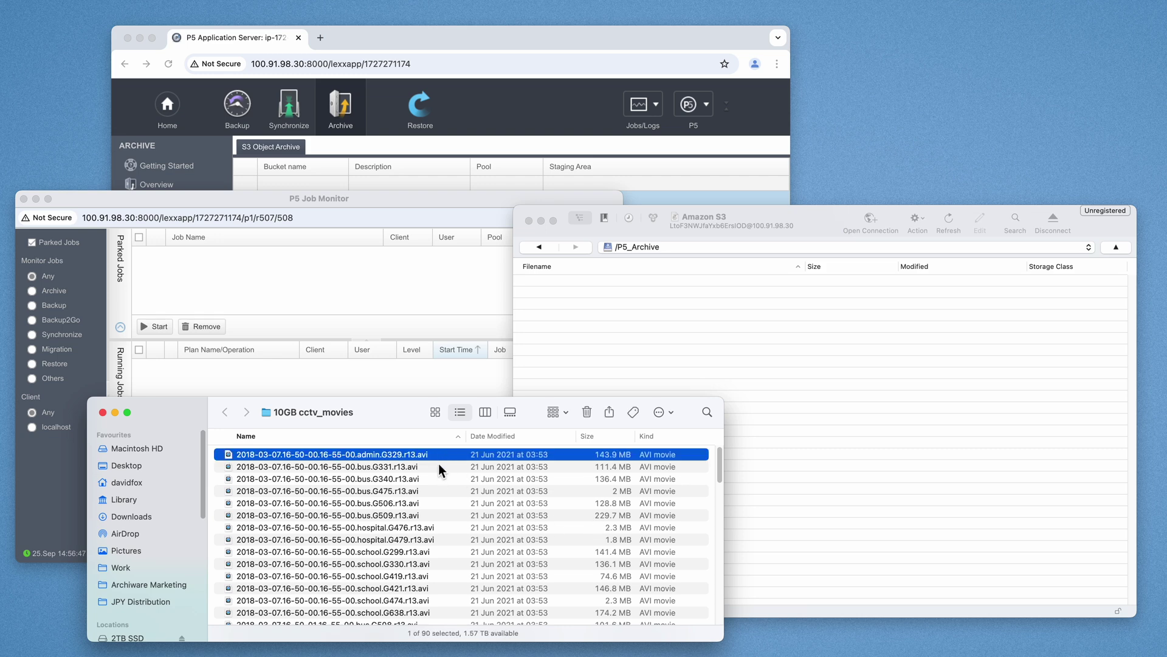
{"action": "left_click", "coordinate": [432, 489], "text": "shift"}
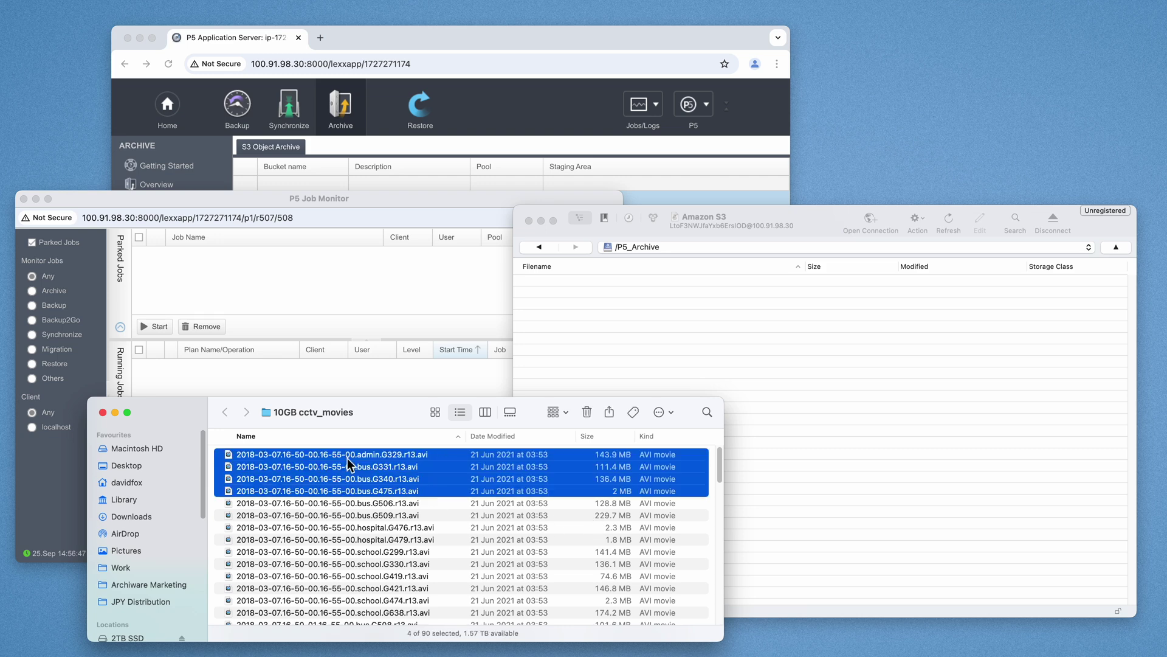
{"action": "left_click_drag", "start_coordinate": [305, 457], "coordinate": [792, 340]}
{"action": "left_click_drag", "start_coordinate": [838, 400], "coordinate": [738, 225]}
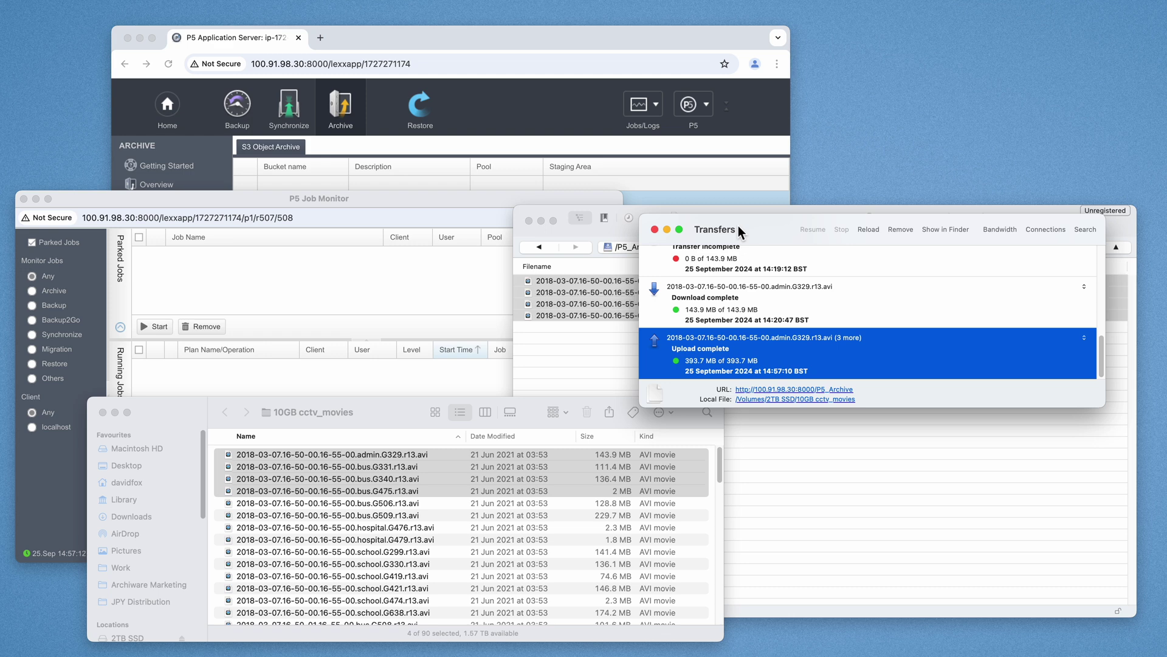
{"action": "left_click", "coordinate": [595, 345]}
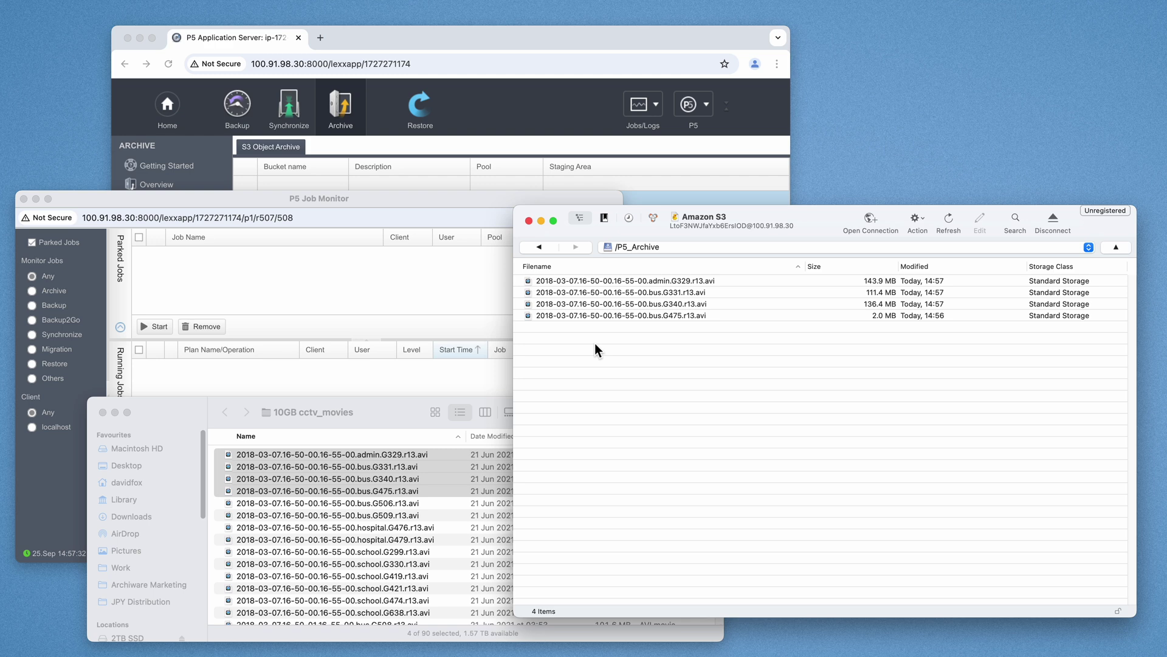
Check the S3/Archive Job in the P5 Job Monitor, expanding its running details and collapsing the parked jobs.
{"action": "left_click", "coordinate": [215, 199]}
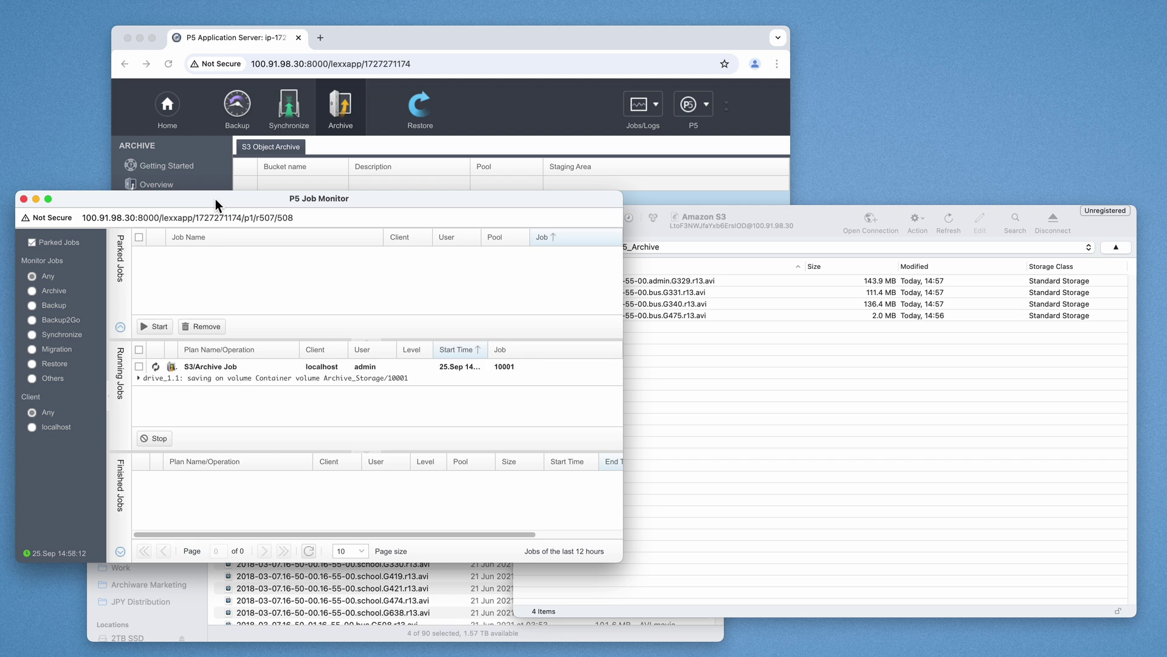
{"action": "left_click", "coordinate": [139, 378]}
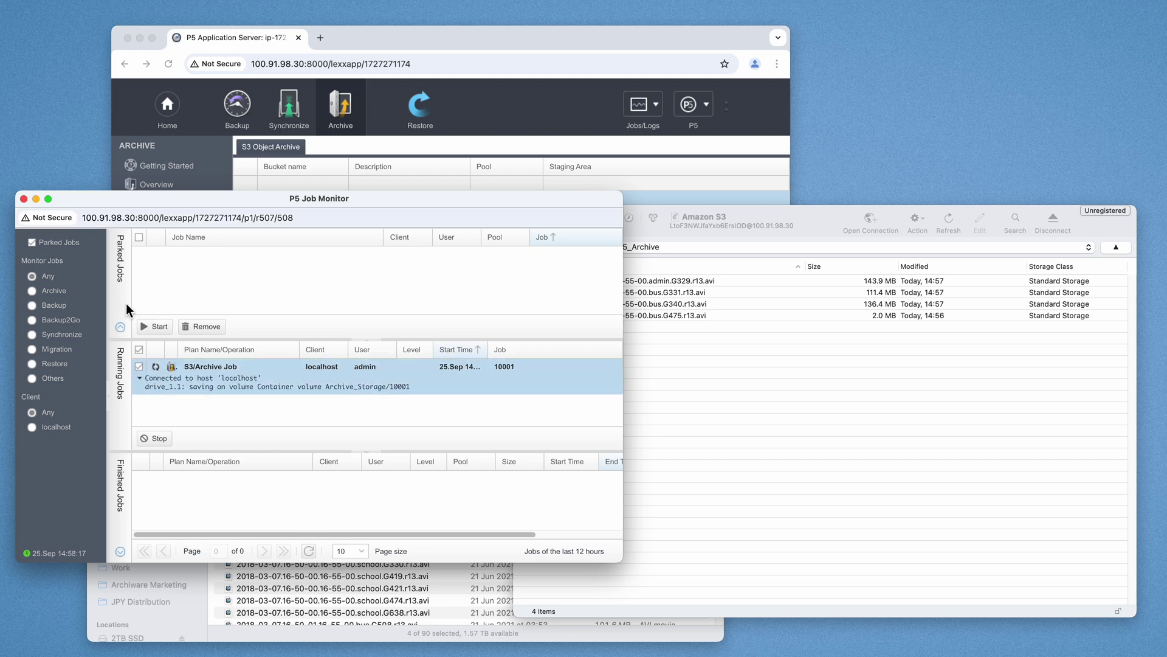
{"action": "left_click", "coordinate": [119, 266]}
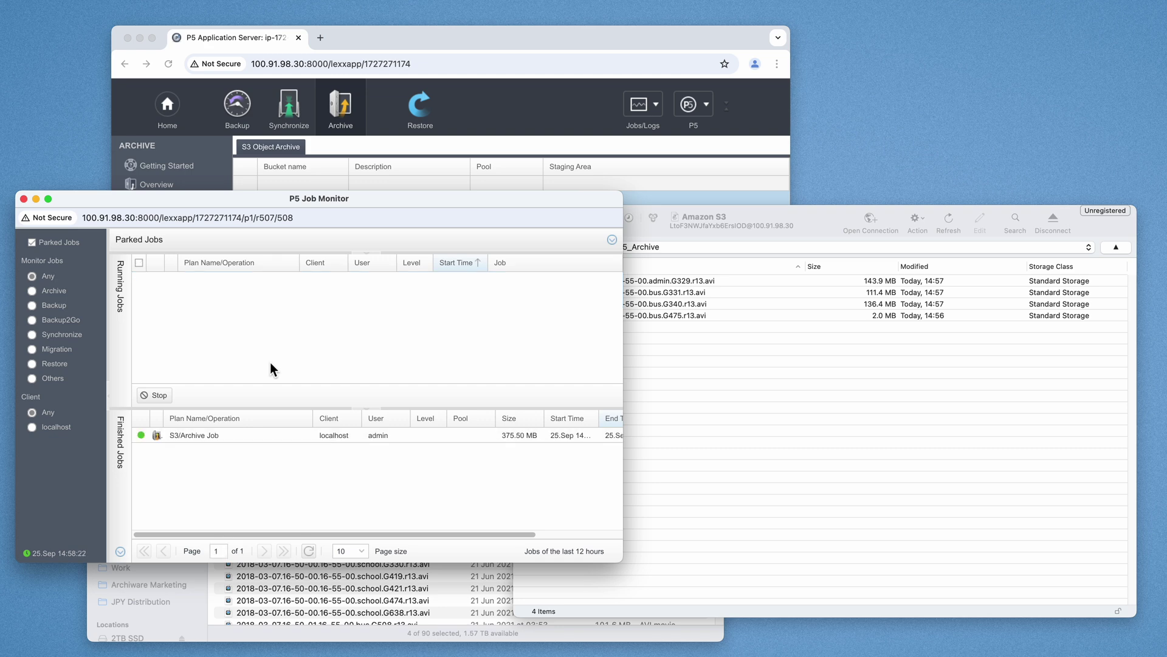
{"action": "left_click", "coordinate": [431, 436]}
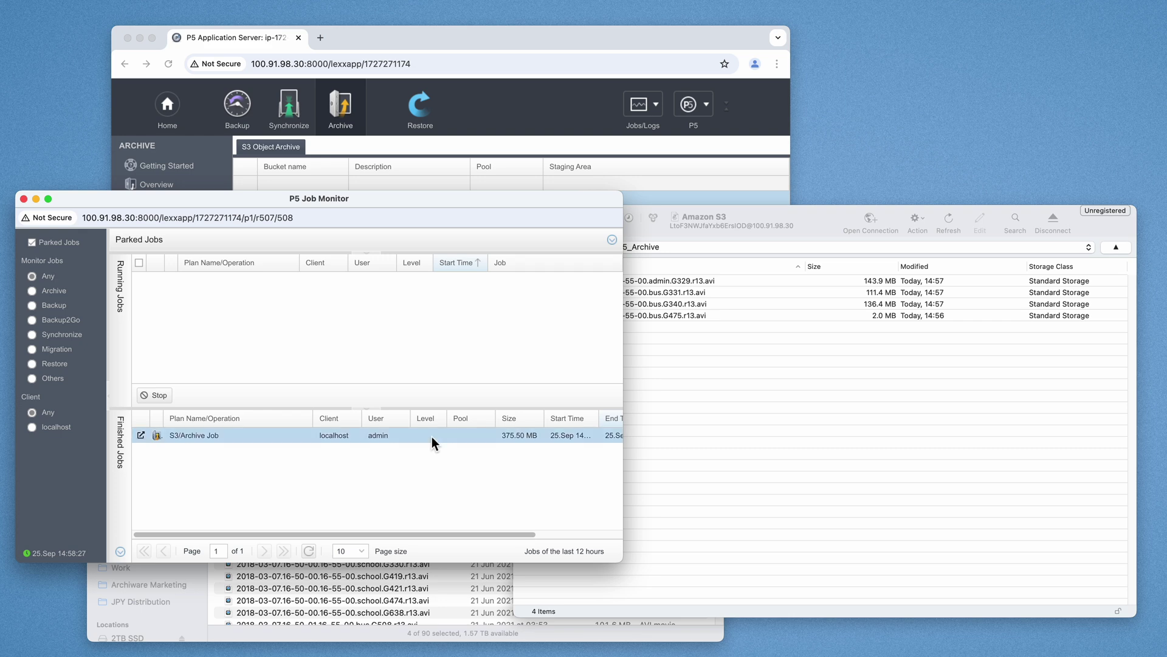
Refresh the P5_Archive bucket listing and check the storage class of each uploaded AVI file.
{"action": "left_click", "coordinate": [758, 355]}
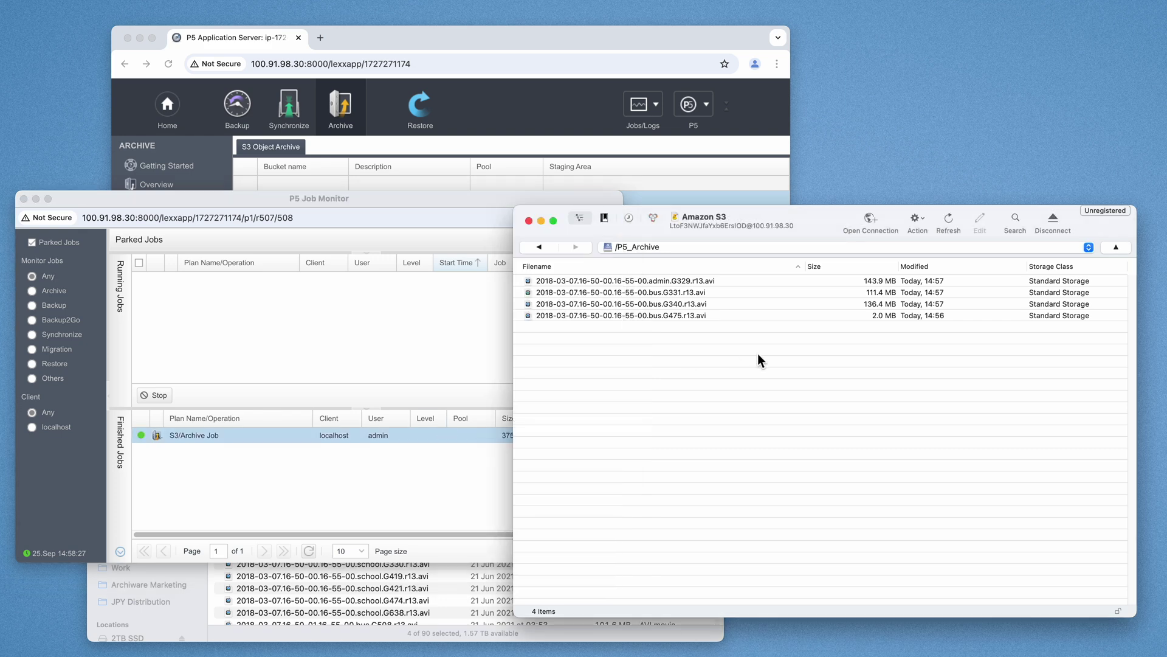
{"action": "left_click", "coordinate": [946, 221]}
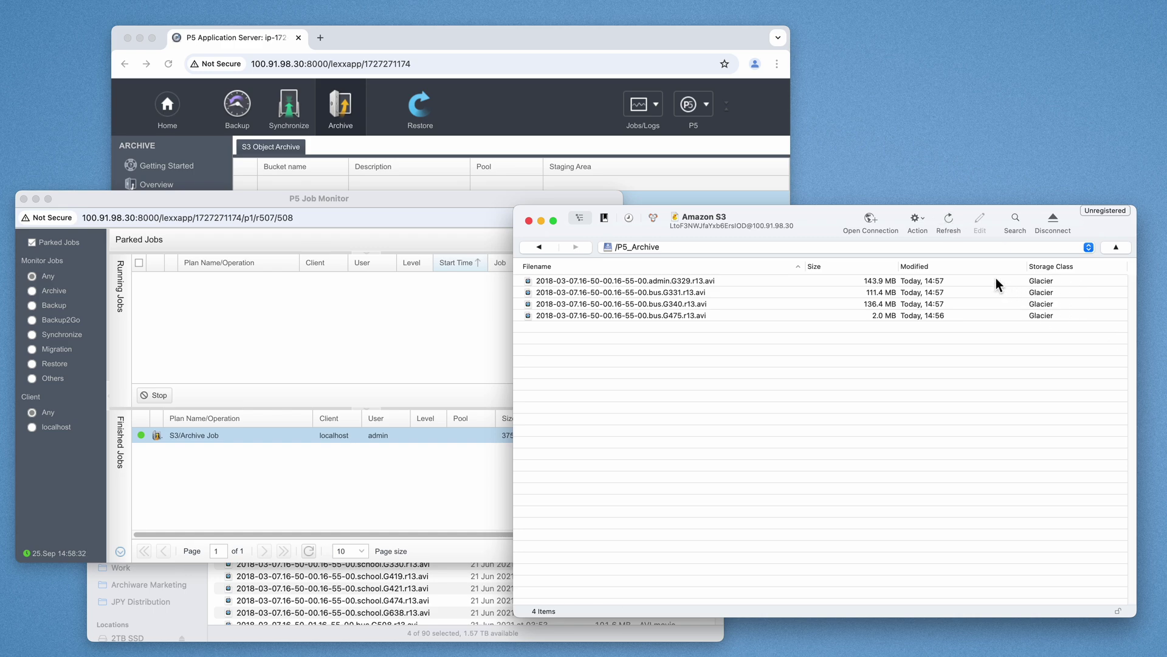
{"action": "left_click", "coordinate": [1042, 283]}
{"action": "left_click", "coordinate": [1042, 292]}
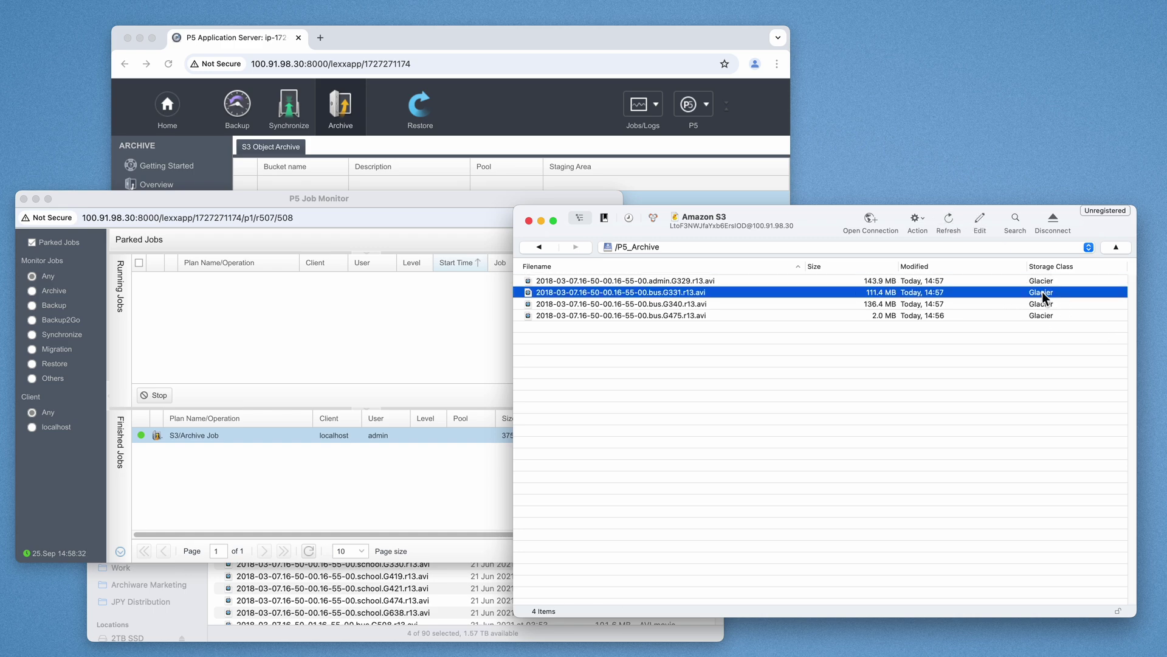
{"action": "left_click", "coordinate": [959, 304]}
{"action": "left_click", "coordinate": [925, 313]}
Create a new folder inside the 10GB cctv_movies folder, keeping its default name, and open it.
{"action": "key", "text": "super+Tab"}
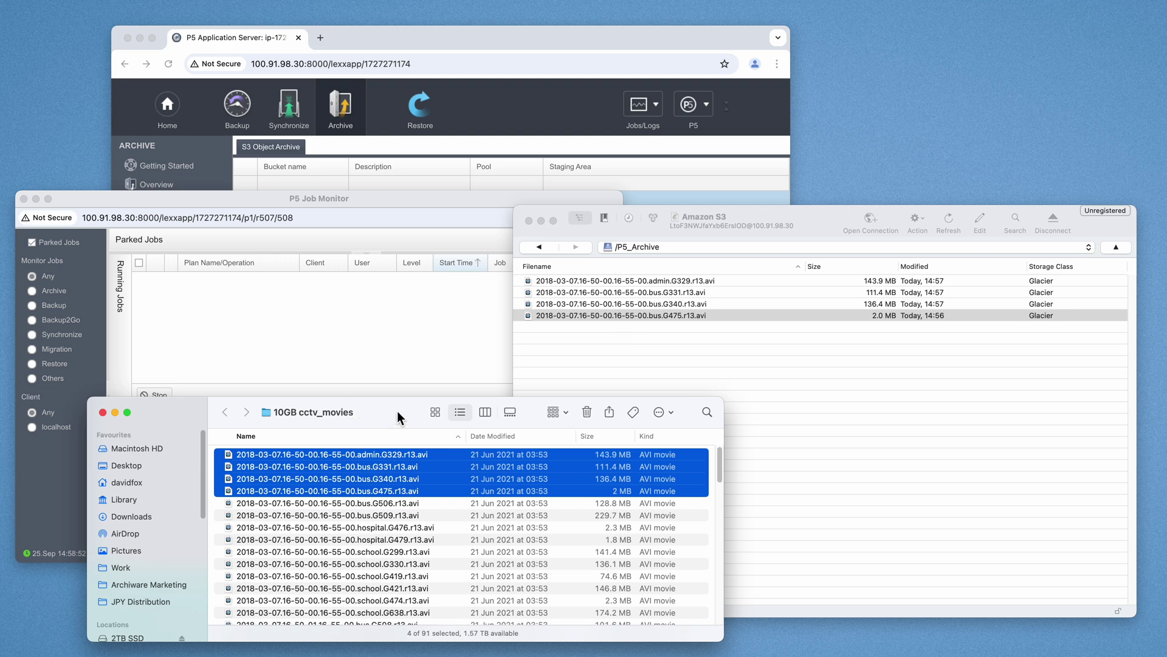
{"action": "key", "text": "shift+super+n"}
{"action": "left_click", "coordinate": [307, 613]}
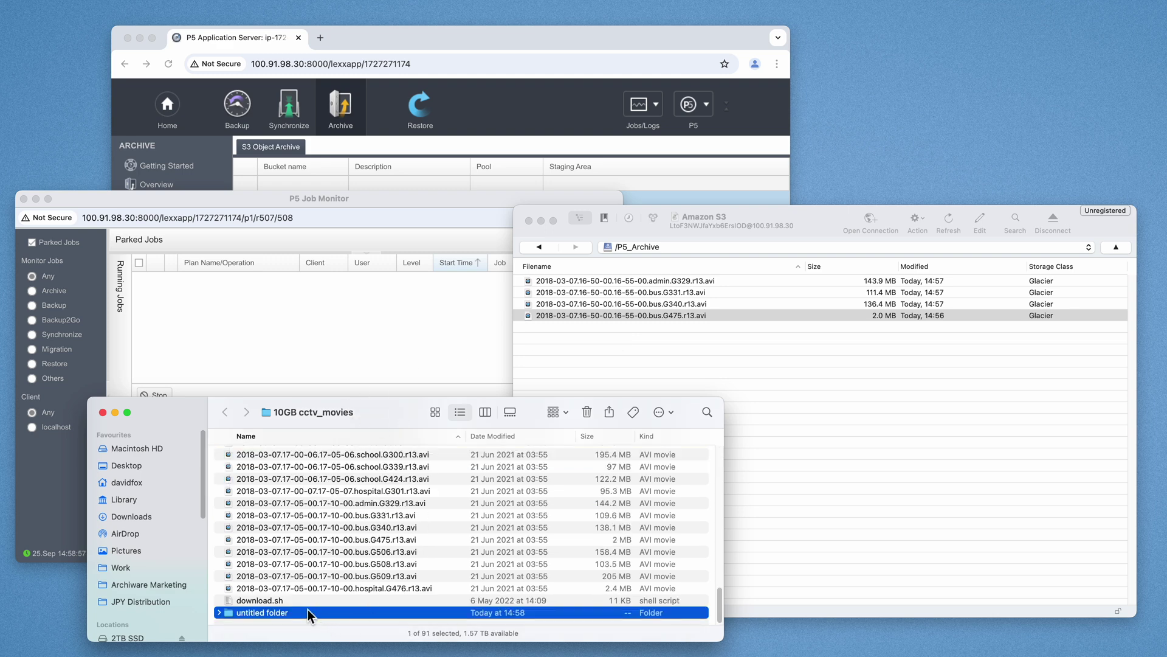
{"action": "double_click", "coordinate": [244, 611]}
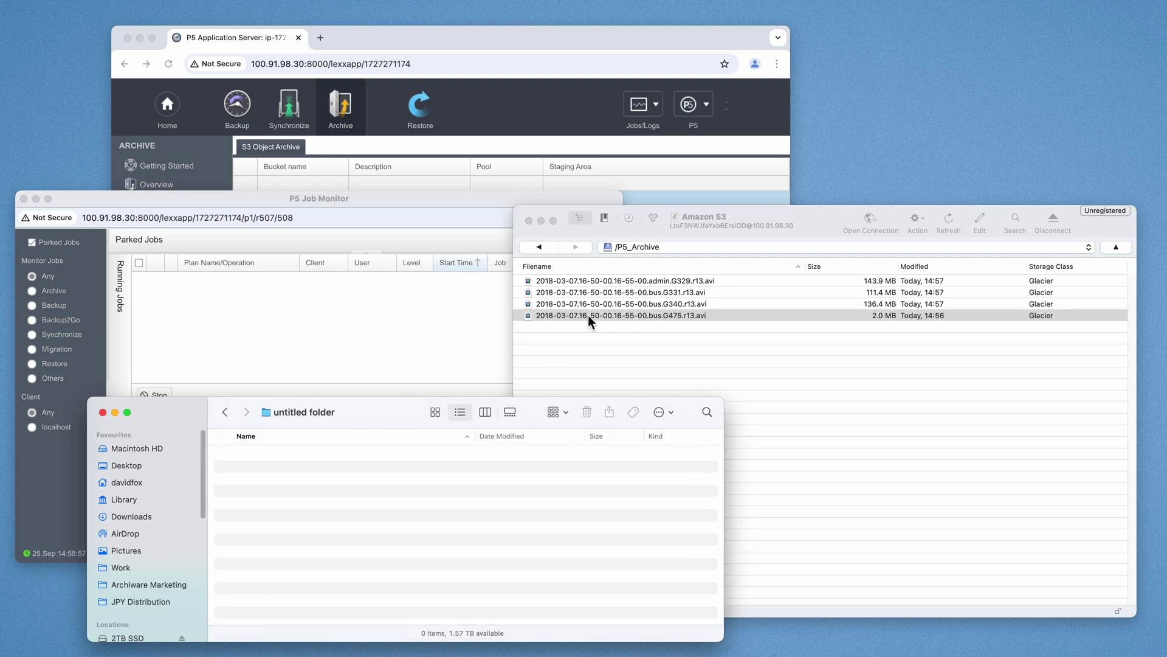
Try to download 2018-03-07.16-50-00.16-55-00.bus.G475.r13.avi from the P5_Archive bucket into the new folder, and close the Transfers window.
{"action": "left_click_drag", "start_coordinate": [581, 312], "coordinate": [552, 447]}
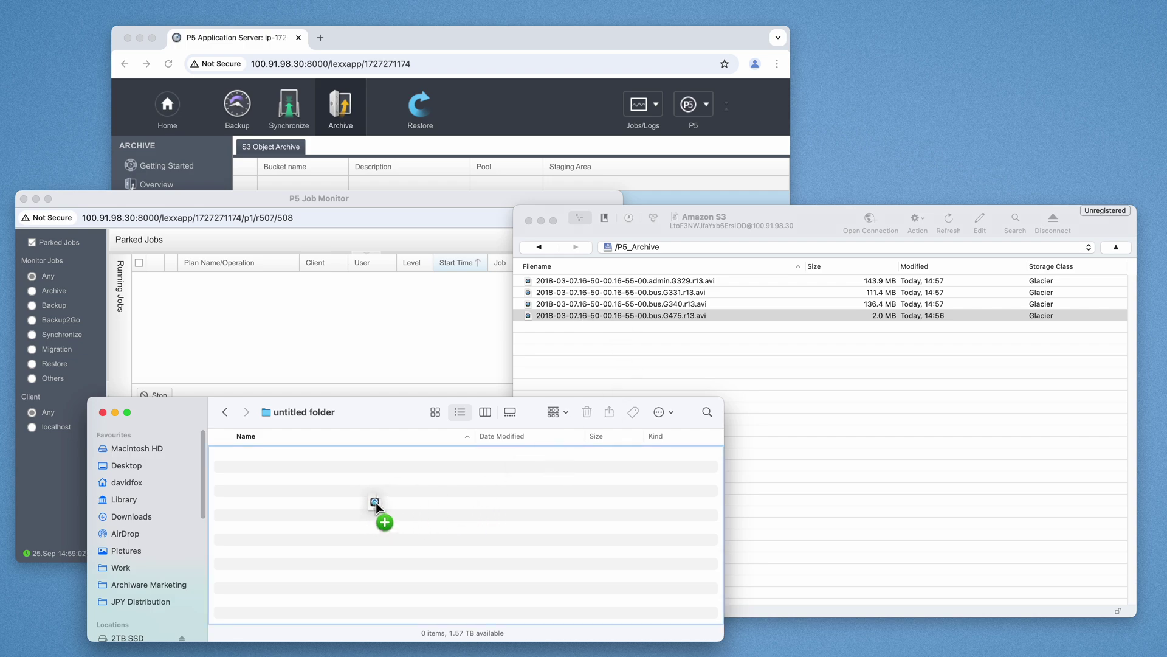
{"action": "left_click_drag", "start_coordinate": [376, 502], "coordinate": [374, 501]}
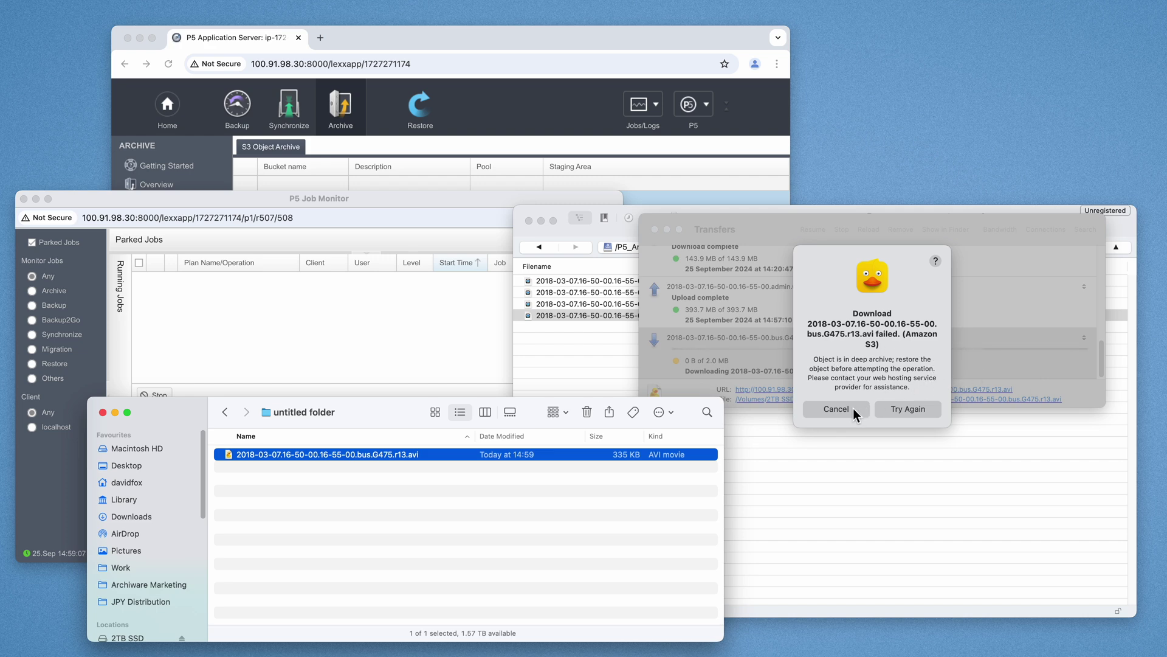
{"action": "left_click", "coordinate": [836, 408]}
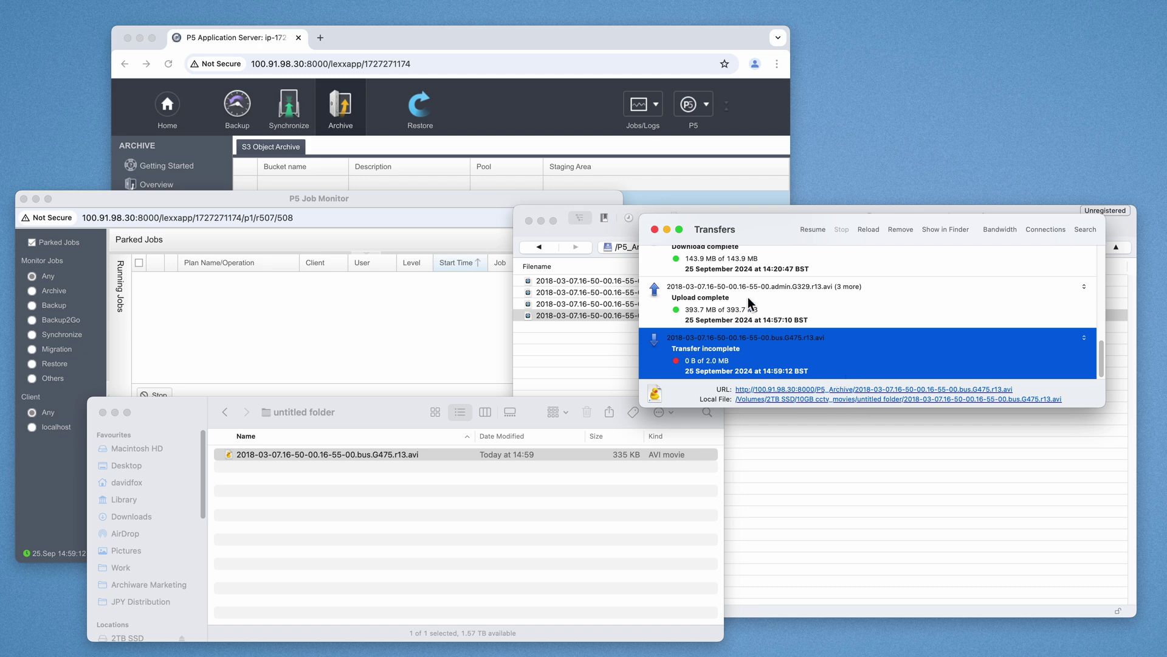
{"action": "left_click", "coordinate": [655, 229]}
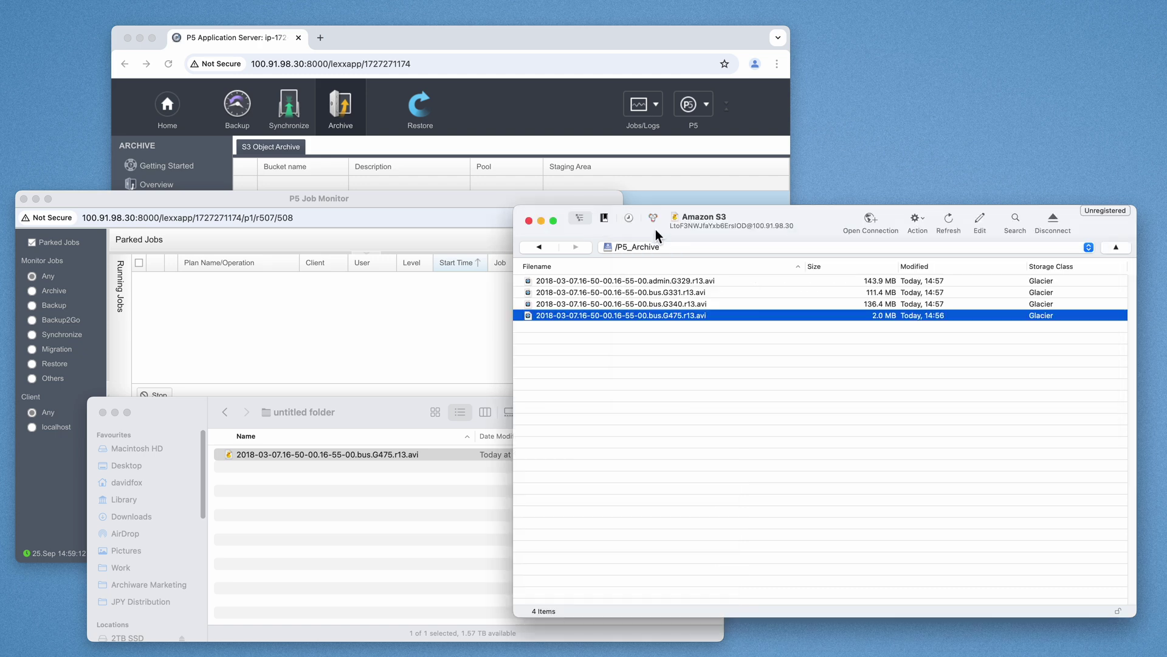
Request a restore of the archived bus.G475.r13.avi file in the P5_Archive bucket and check its job in the P5 Job Monitor.
{"action": "right_click", "coordinate": [660, 315]}
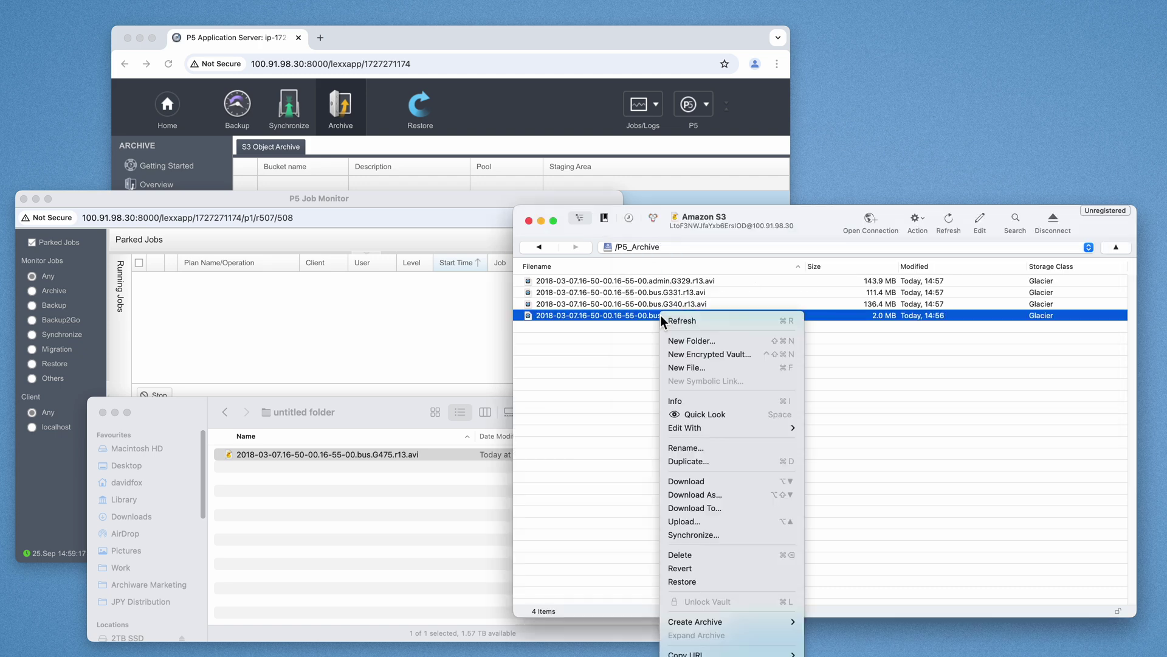
{"action": "left_click", "coordinate": [756, 582]}
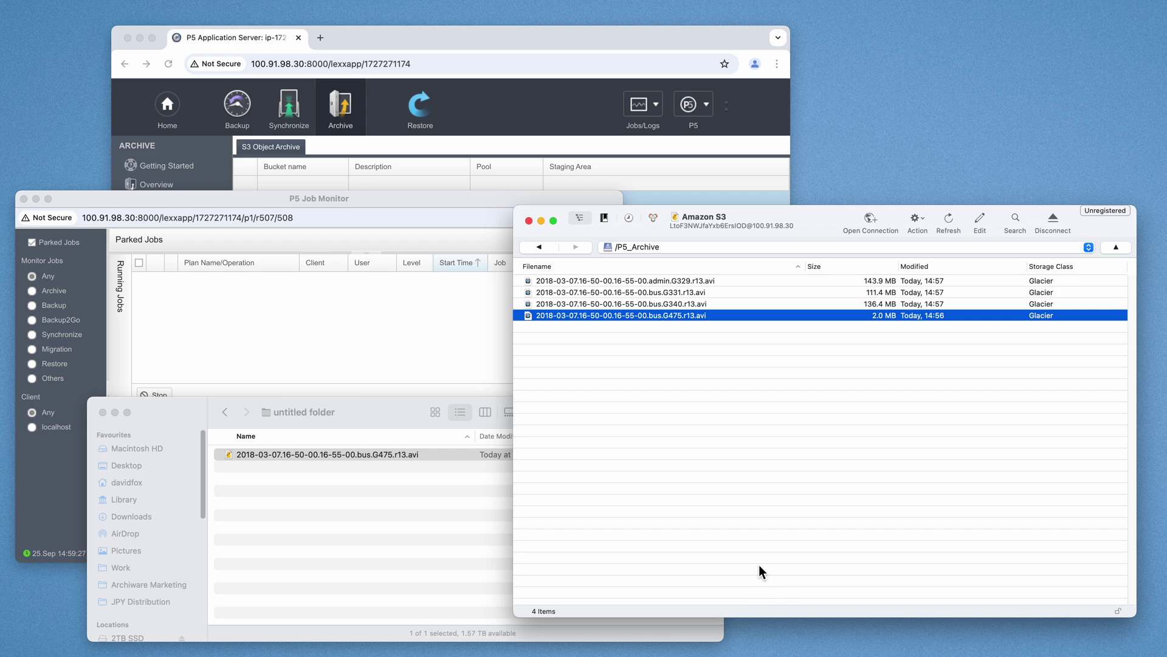
{"action": "left_click", "coordinate": [319, 302]}
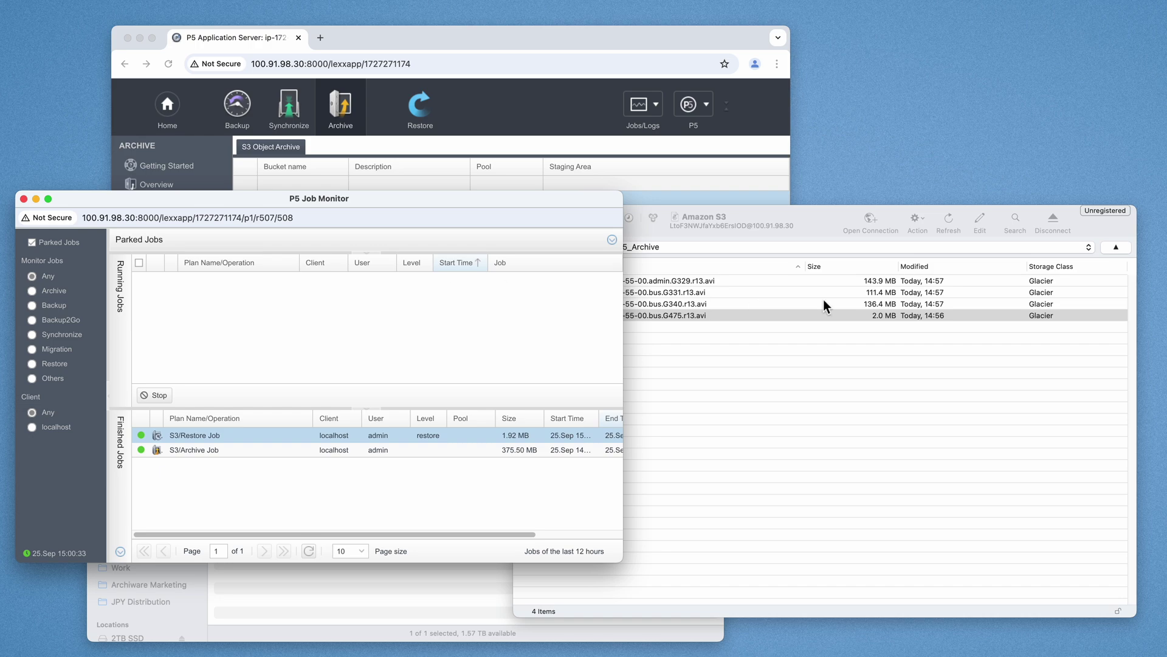
Refresh the P5_Archive bucket listing and download the restored bus.G475.r13.avi file into the untitled folder.
{"action": "left_click", "coordinate": [887, 355]}
{"action": "left_click", "coordinate": [950, 219]}
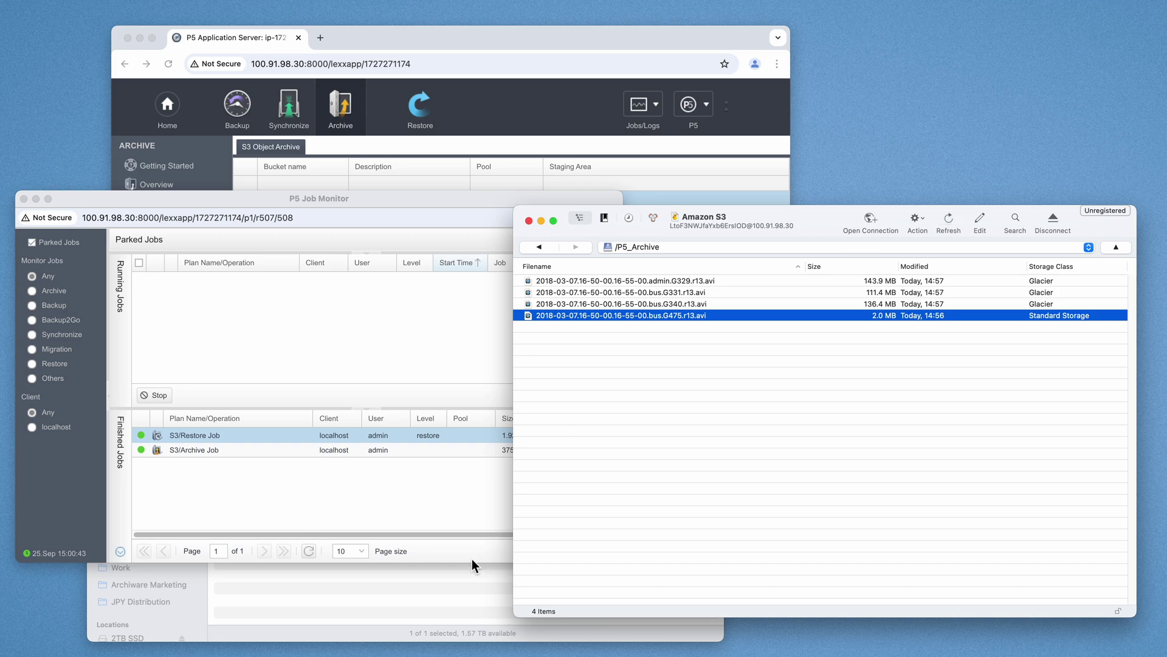
{"action": "left_click", "coordinate": [372, 603]}
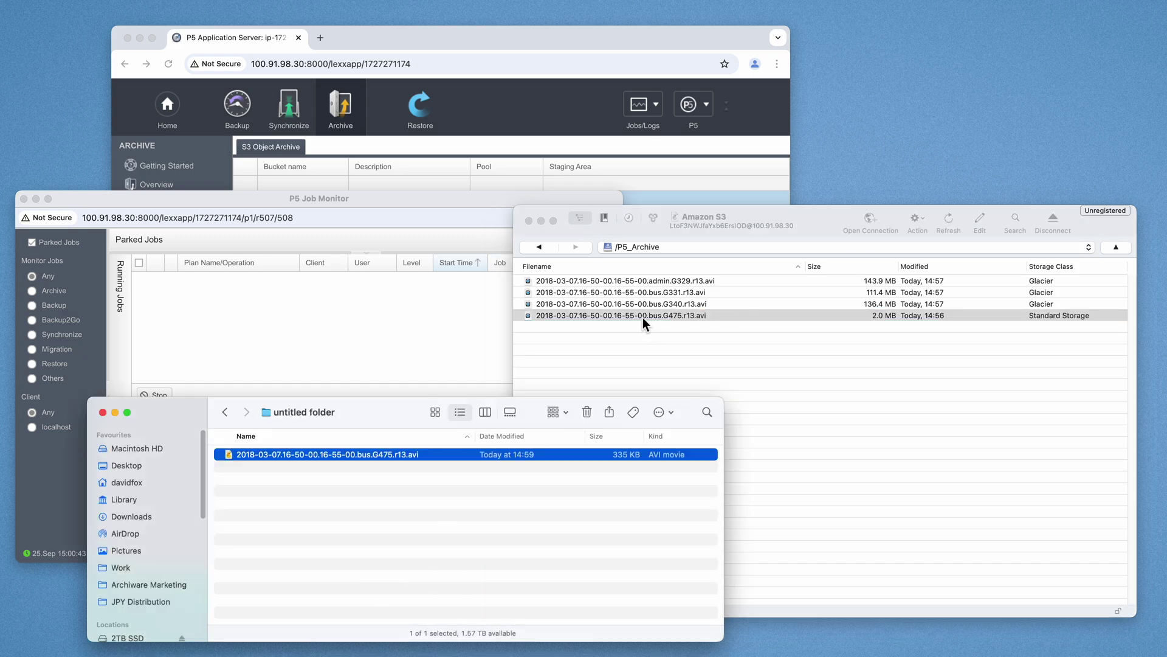
{"action": "left_click_drag", "start_coordinate": [643, 317], "coordinate": [371, 511]}
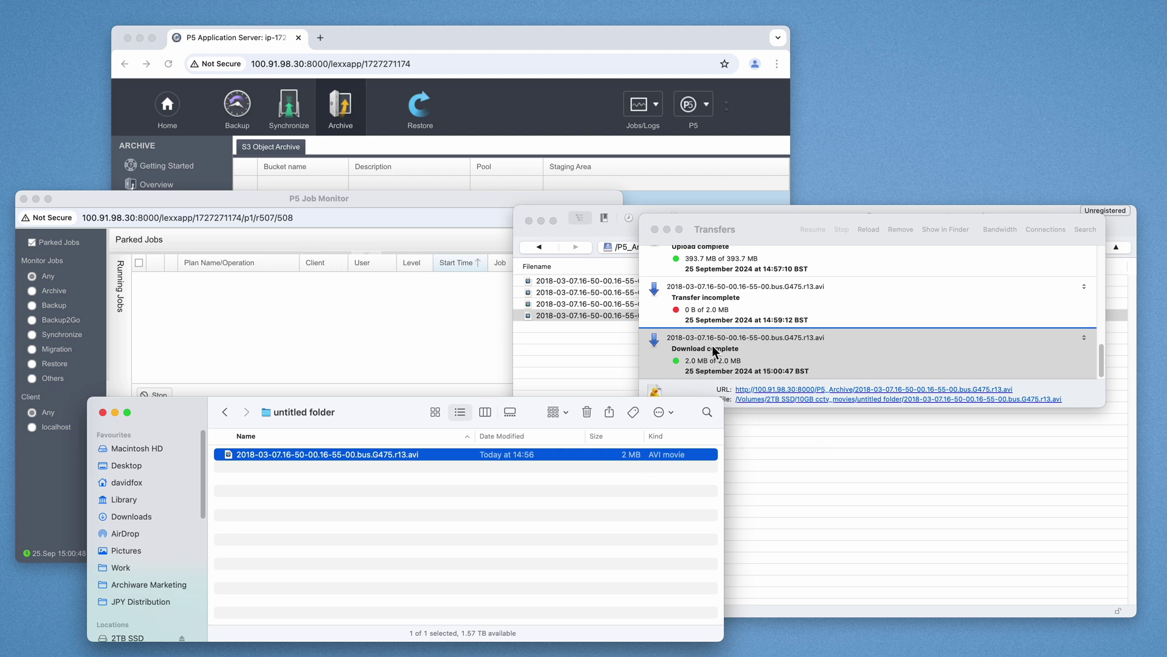
{"action": "left_click", "coordinate": [443, 497]}
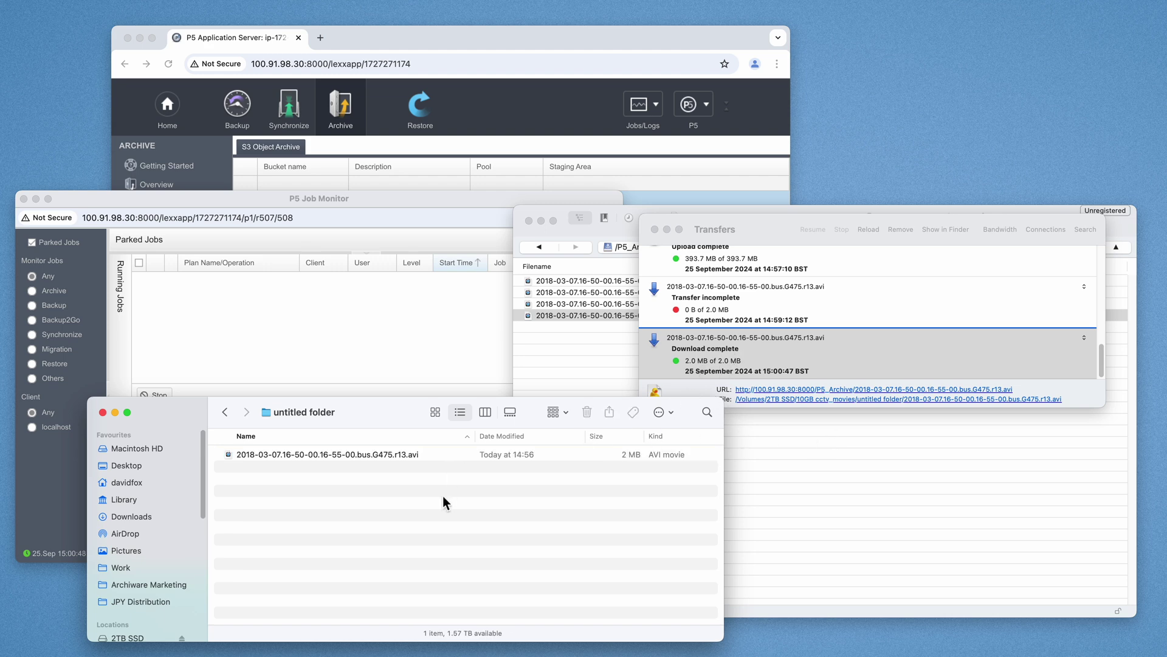
Play the downloaded bus.G475.r13.avi video near its end, and close the player and the Transfers window.
{"action": "left_click", "coordinate": [382, 454]}
{"action": "right_click", "coordinate": [383, 454]}
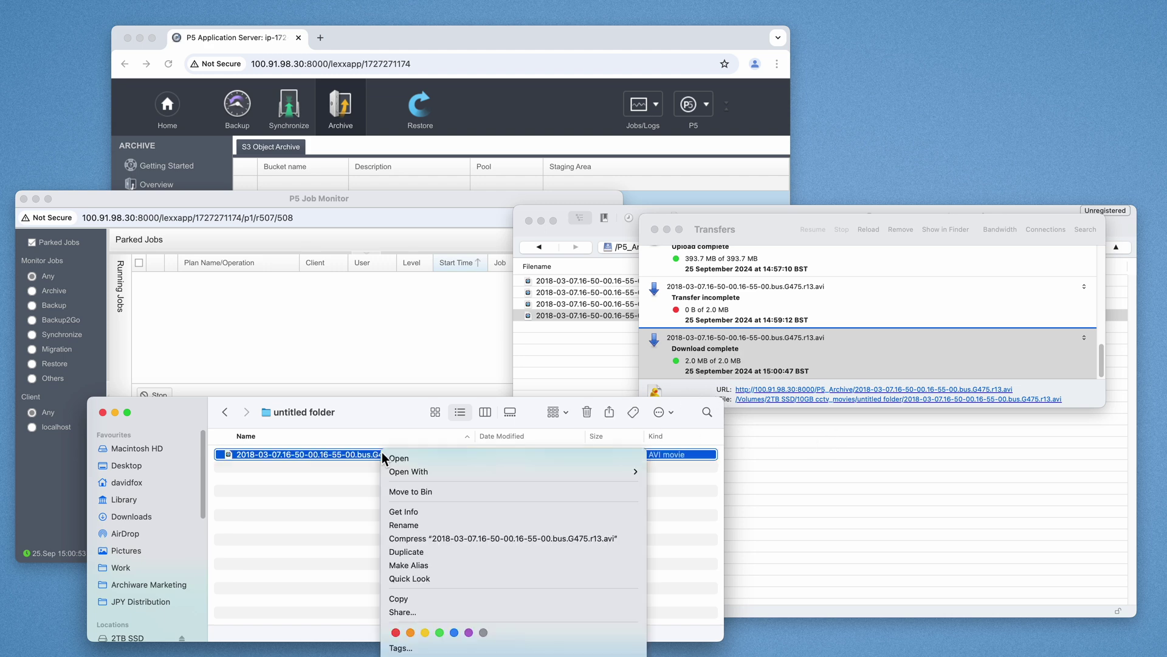
{"action": "left_click", "coordinate": [386, 459]}
{"action": "left_click", "coordinate": [718, 447]}
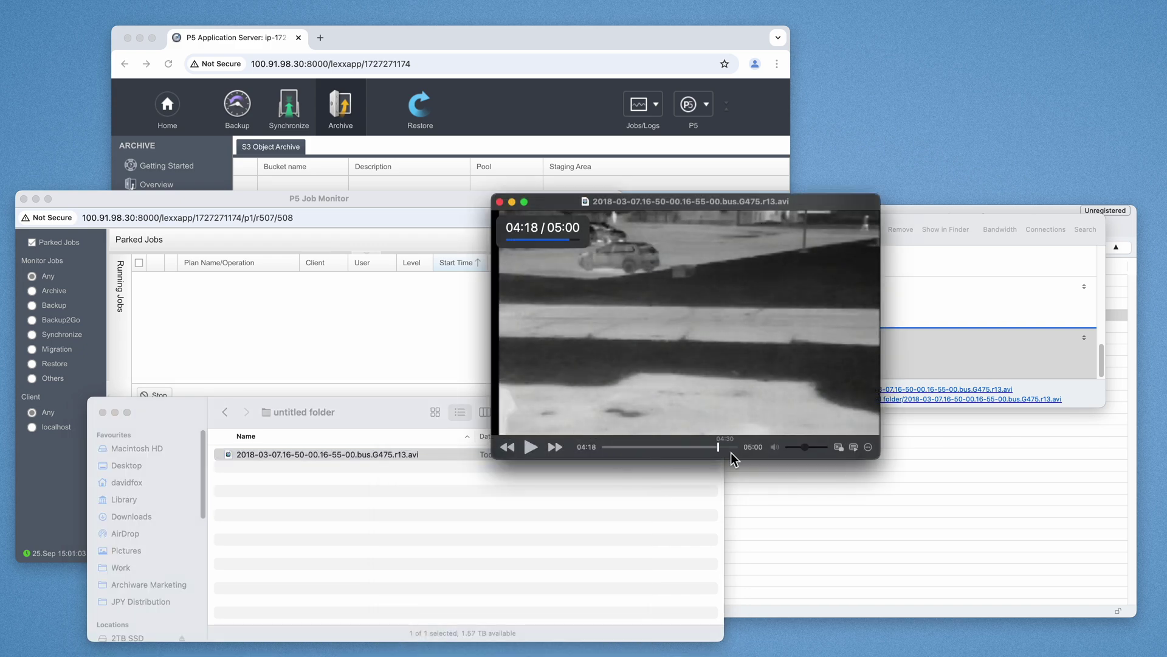
{"action": "mouse_move", "coordinate": [731, 452]}
{"action": "left_mouse_down"}
{"action": "mouse_move", "coordinate": [659, 443]}
{"action": "mouse_move", "coordinate": [728, 443]}
{"action": "left_mouse_up"}
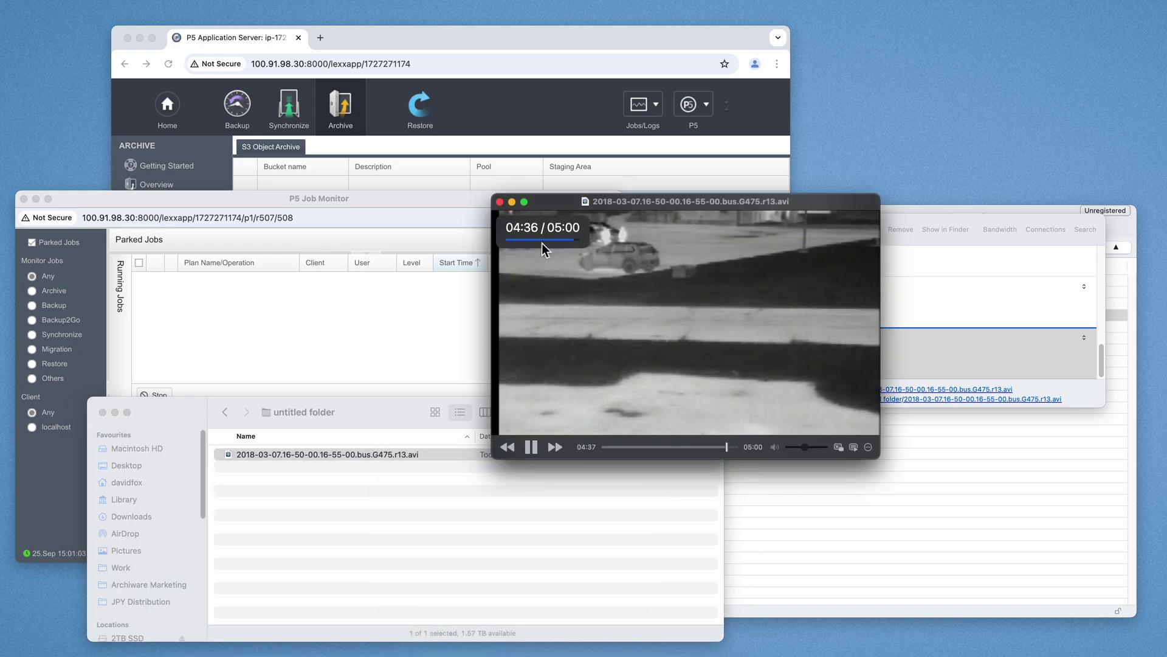
{"action": "left_click", "coordinate": [500, 203]}
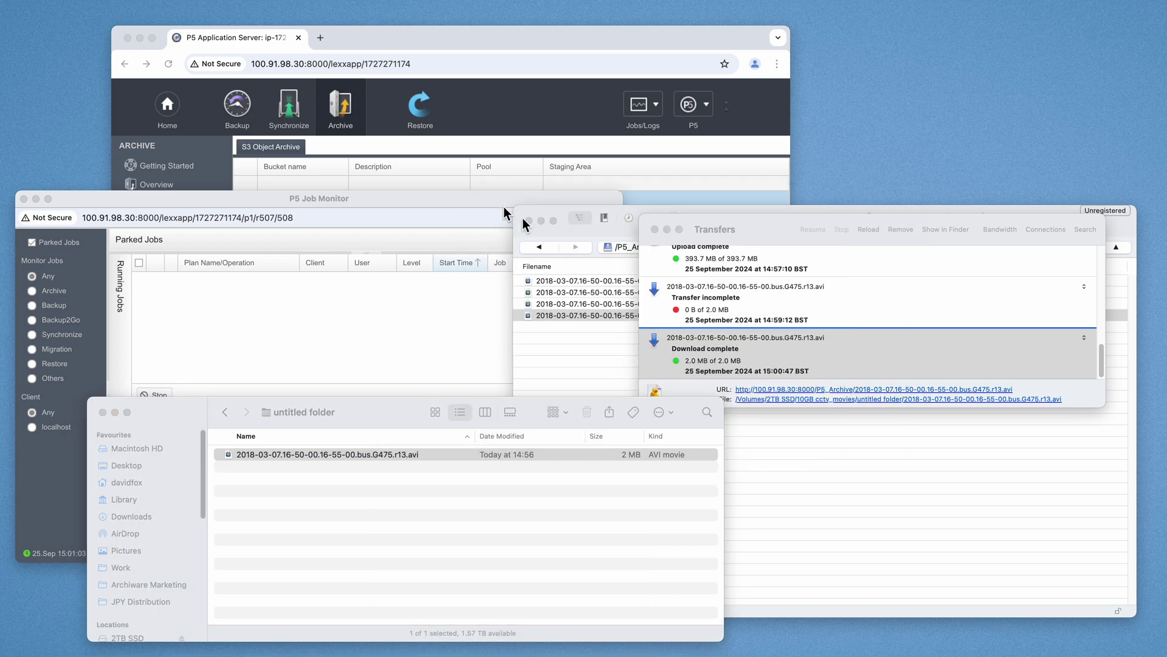
{"action": "left_click", "coordinate": [655, 230]}
{"action": "left_click", "coordinate": [709, 217]}
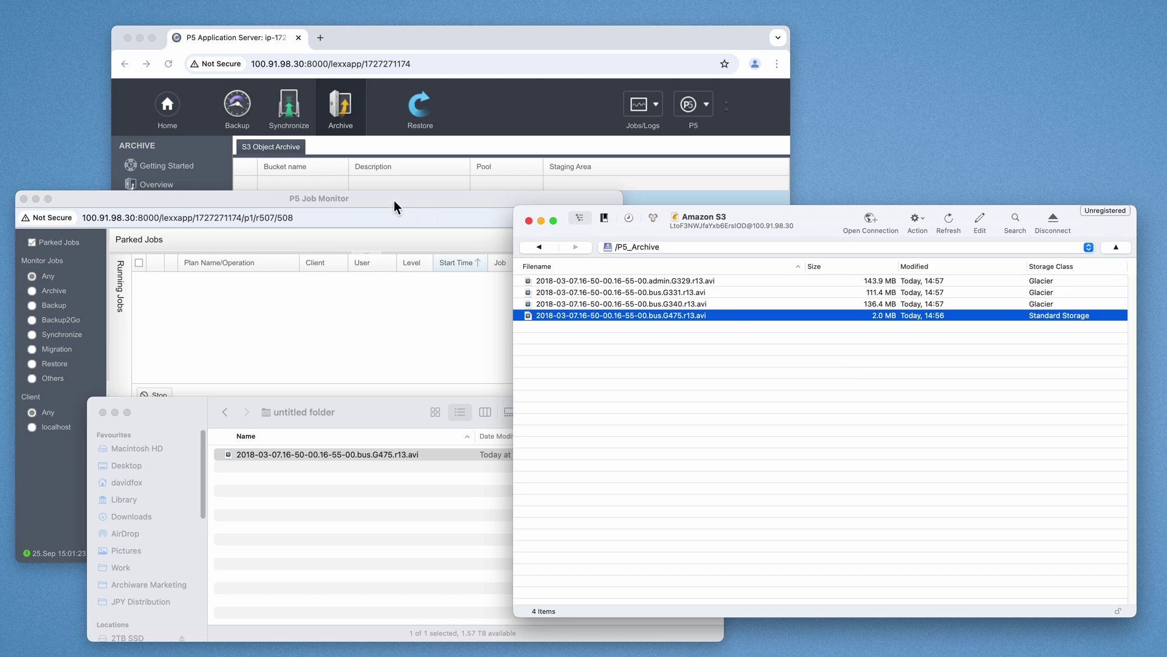
Open the P5_Archive bucket's settings from the S3 Object Archive list and display its interval and retention options.
{"action": "left_click", "coordinate": [390, 181]}
{"action": "double_click", "coordinate": [291, 199]}
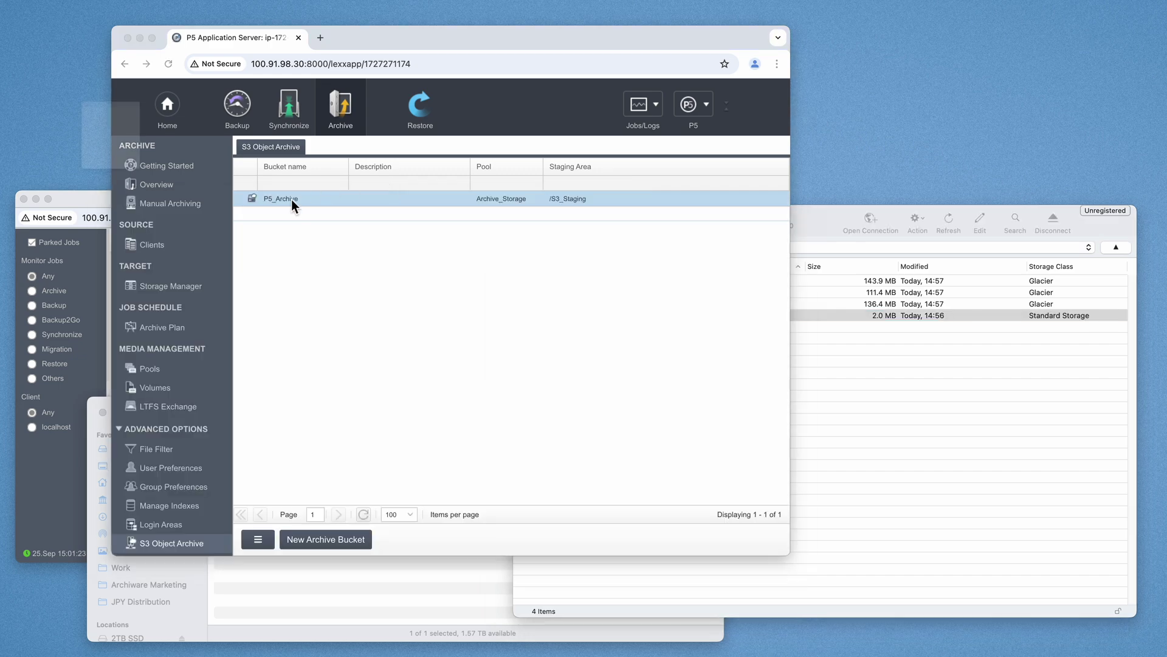
{"action": "left_click_drag", "start_coordinate": [578, 12], "coordinate": [590, 13]}
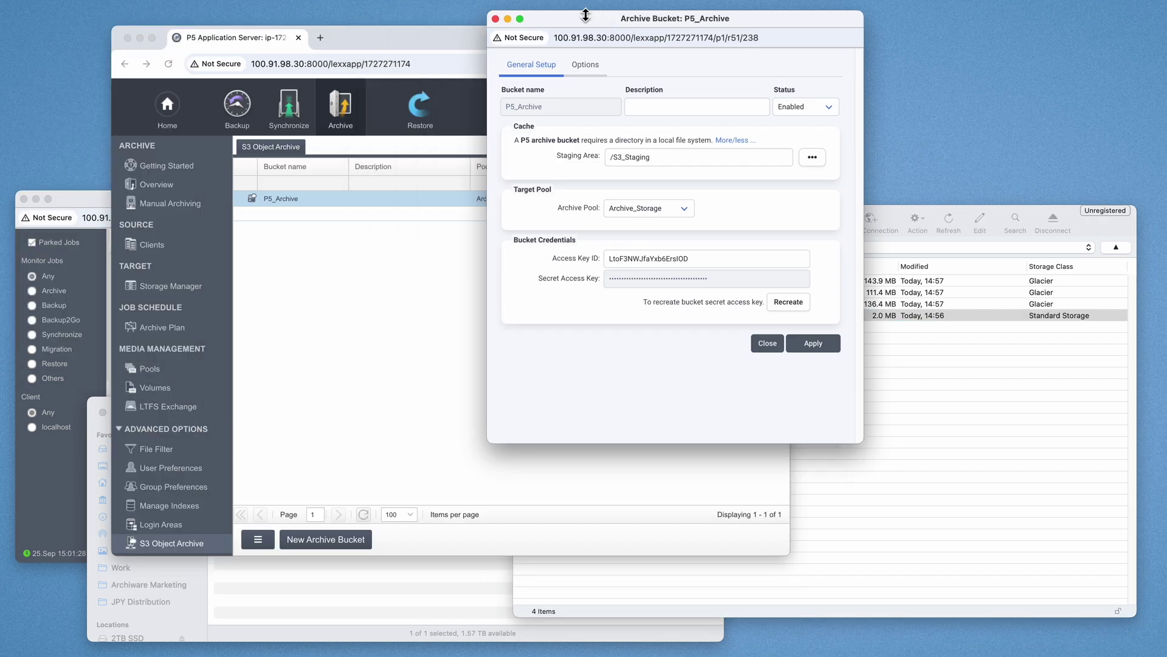
{"action": "left_click", "coordinate": [586, 66]}
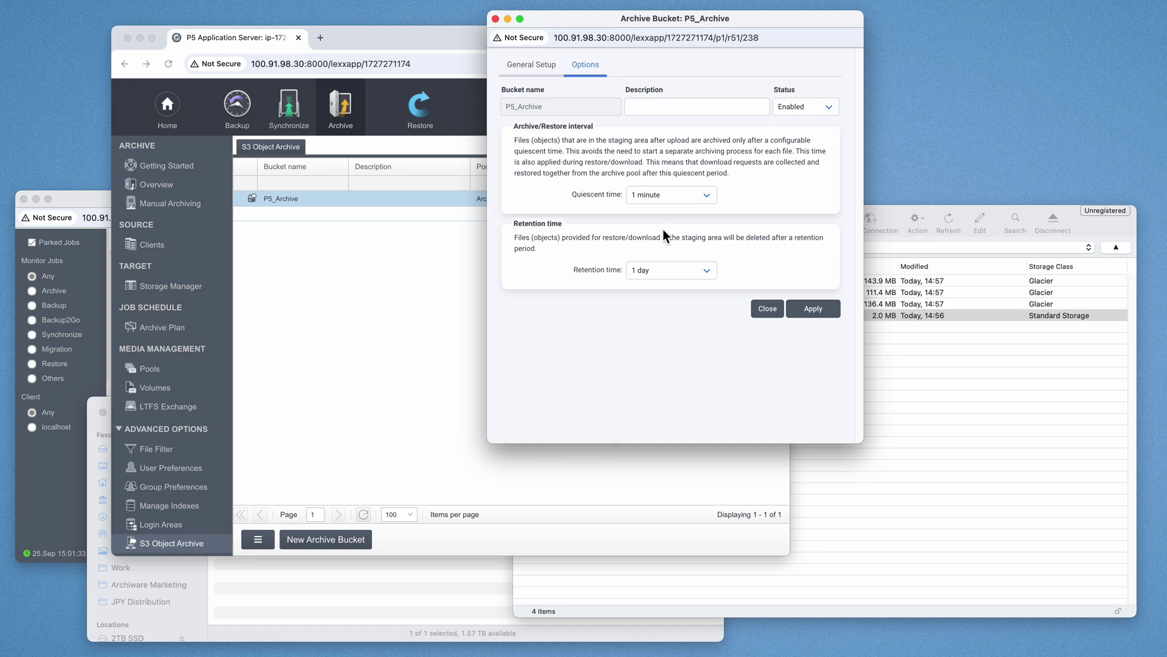
Review the available quiescent time and retention time choices for the P5_Archive bucket, keeping the selected ones.
{"action": "left_click", "coordinate": [704, 203]}
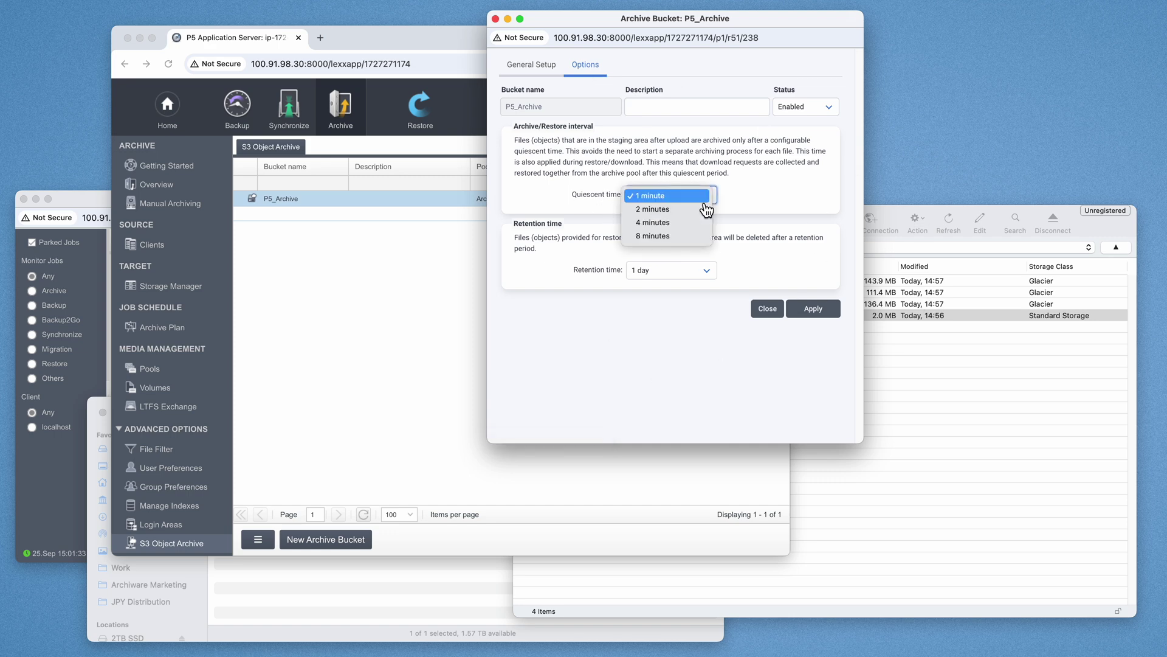
{"action": "left_click", "coordinate": [706, 204]}
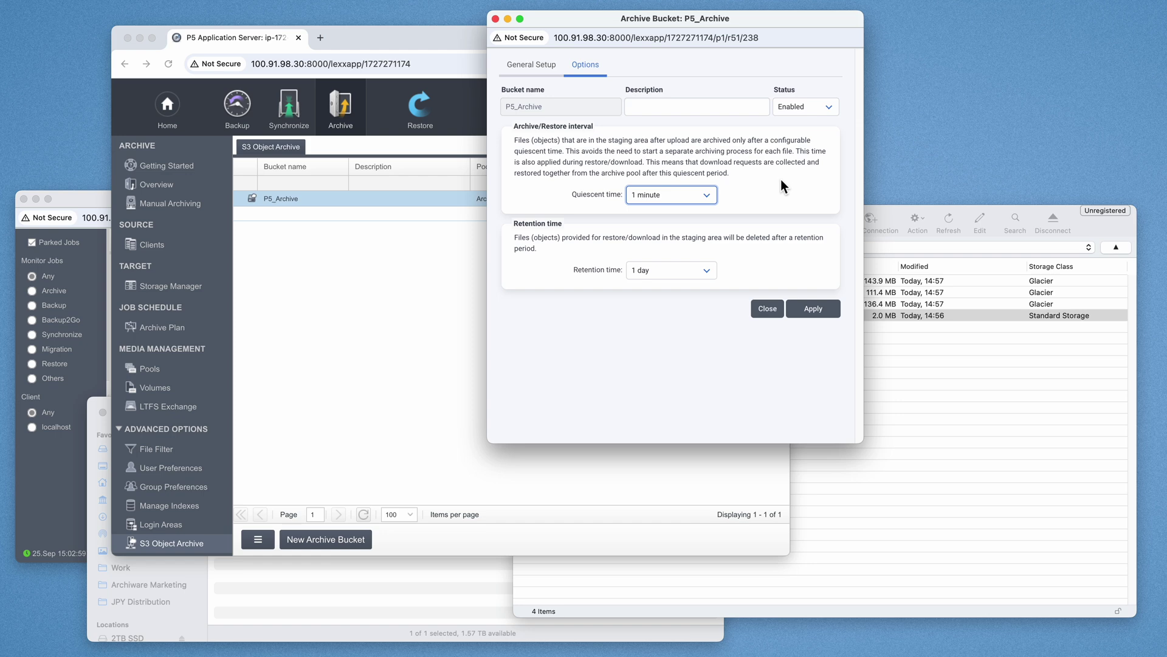
{"action": "left_click", "coordinate": [712, 194]}
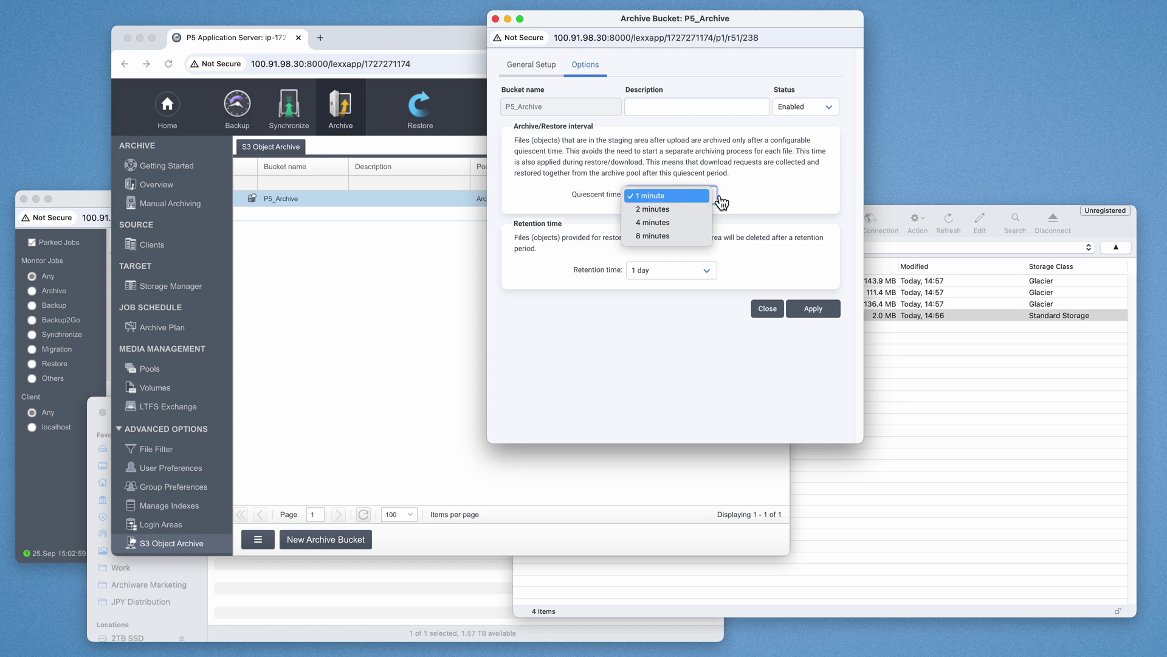
{"action": "left_click", "coordinate": [764, 198]}
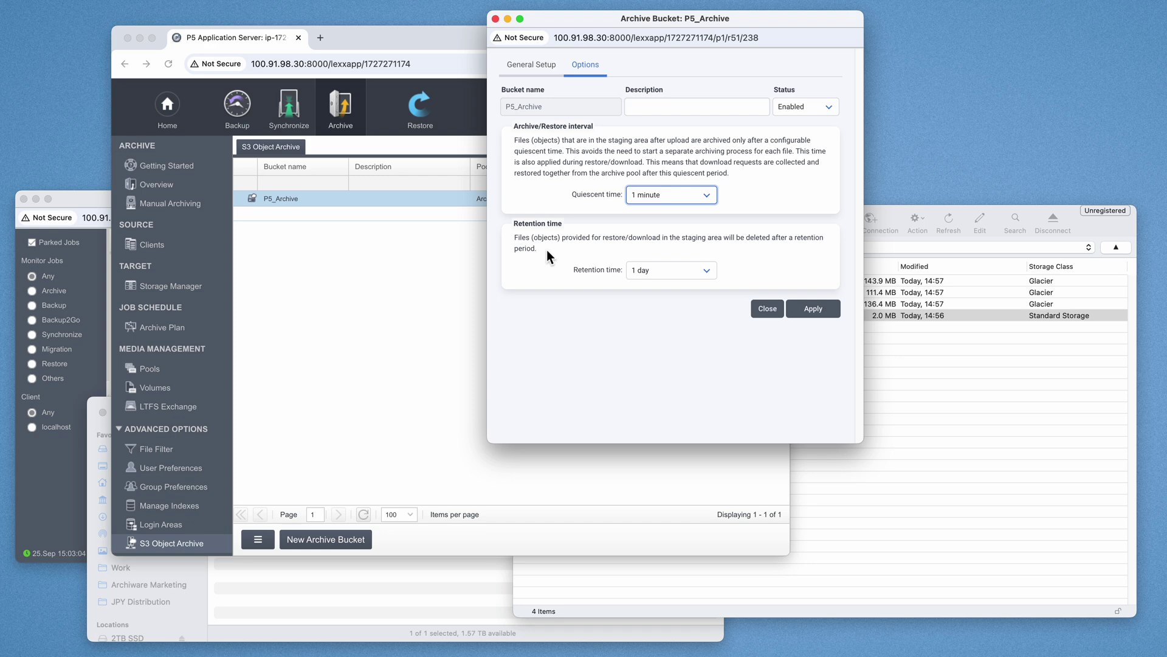
{"action": "left_click", "coordinate": [910, 356]}
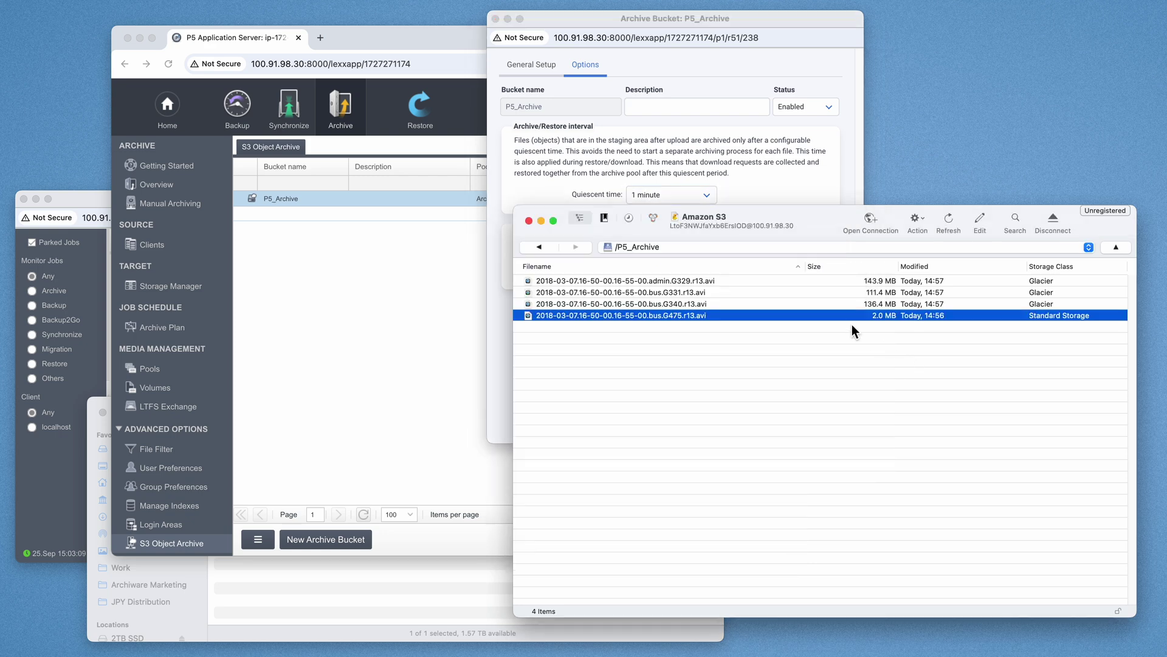
{"action": "left_click", "coordinate": [789, 188]}
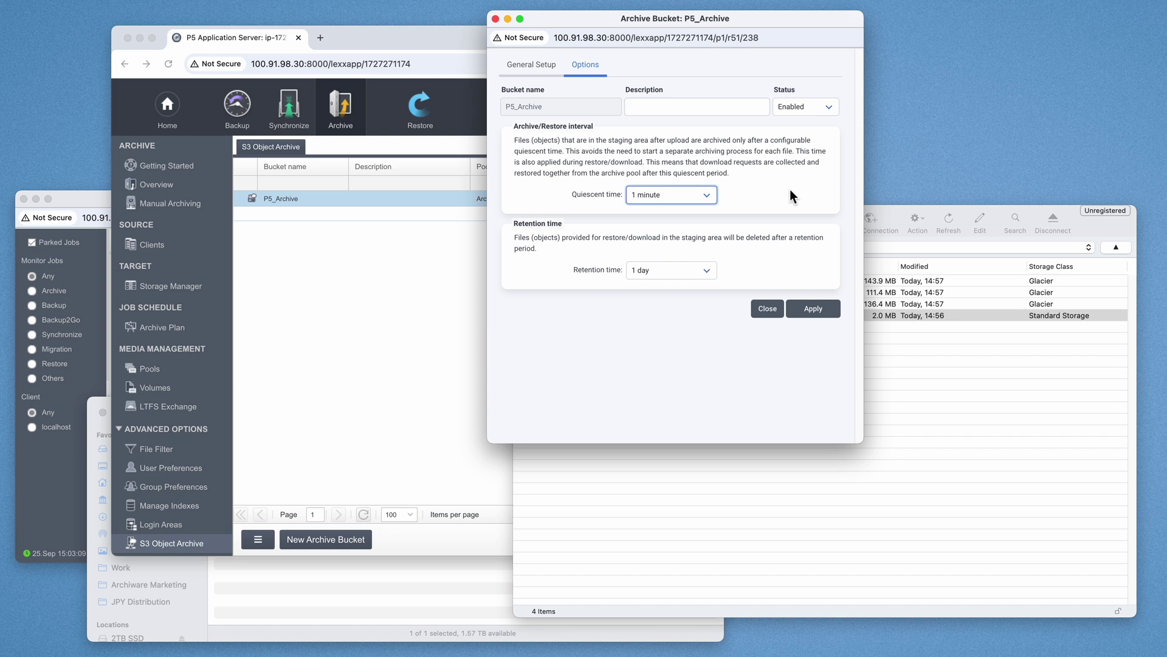
{"action": "left_click", "coordinate": [705, 271]}
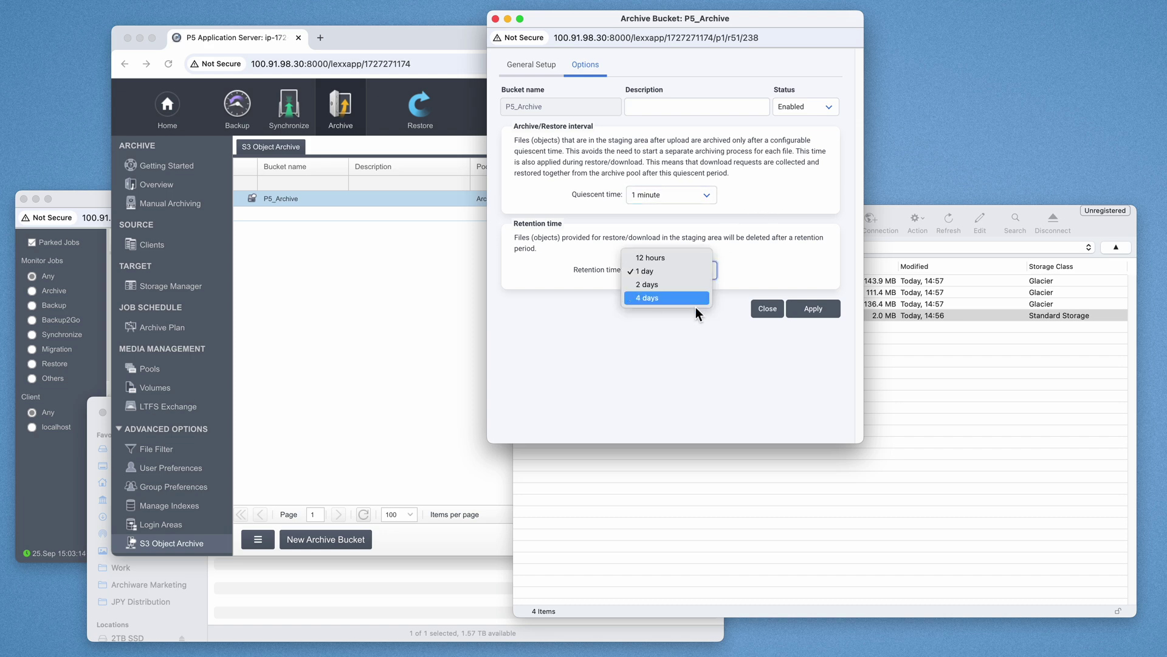
{"action": "left_click", "coordinate": [699, 331]}
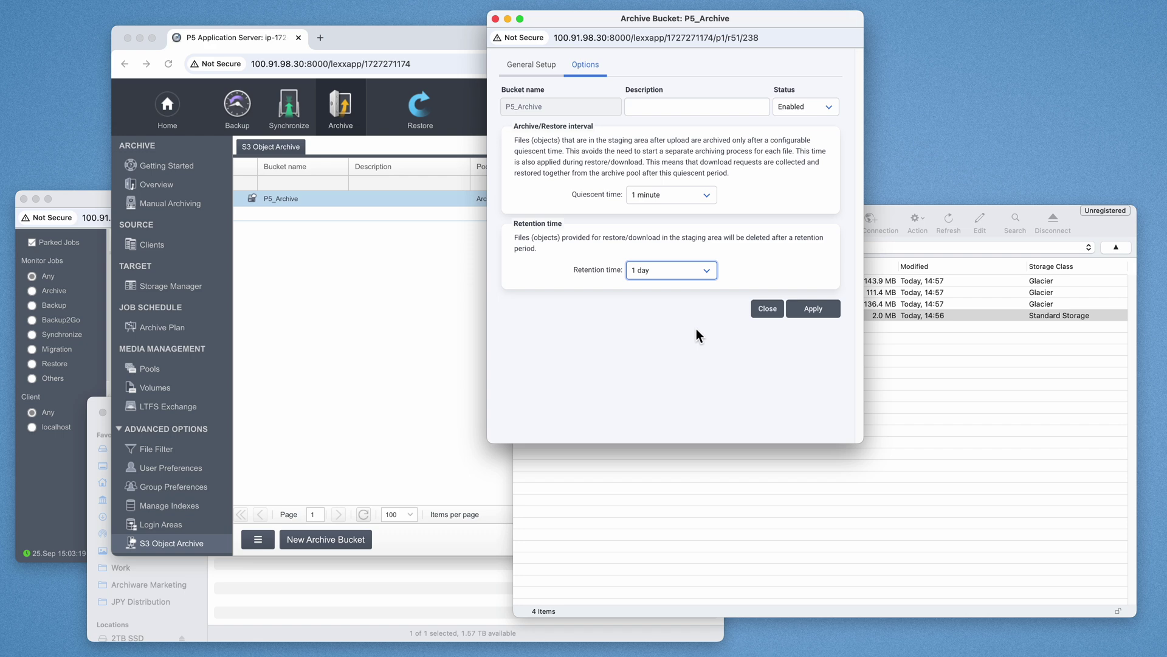
Bring the P5_Archive bucket listing forward and look over the files with the Glacier storage class.
{"action": "left_click", "coordinate": [949, 384]}
{"action": "left_click", "coordinate": [824, 278]}
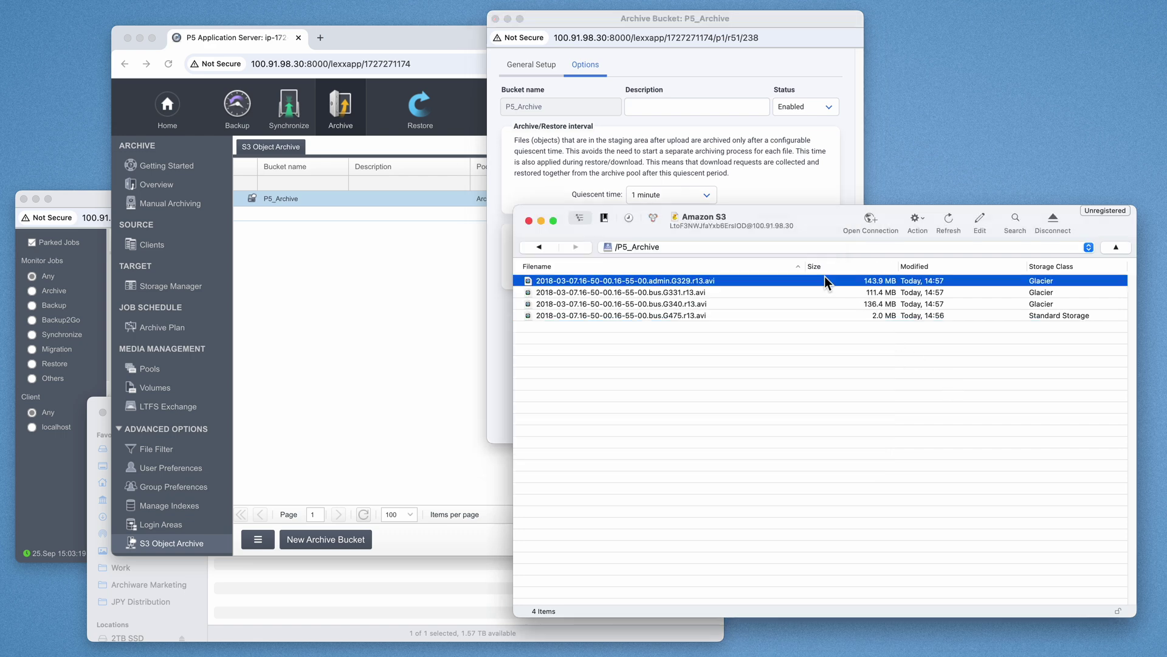
{"action": "left_click", "coordinate": [818, 290]}
{"action": "left_click", "coordinate": [812, 301]}
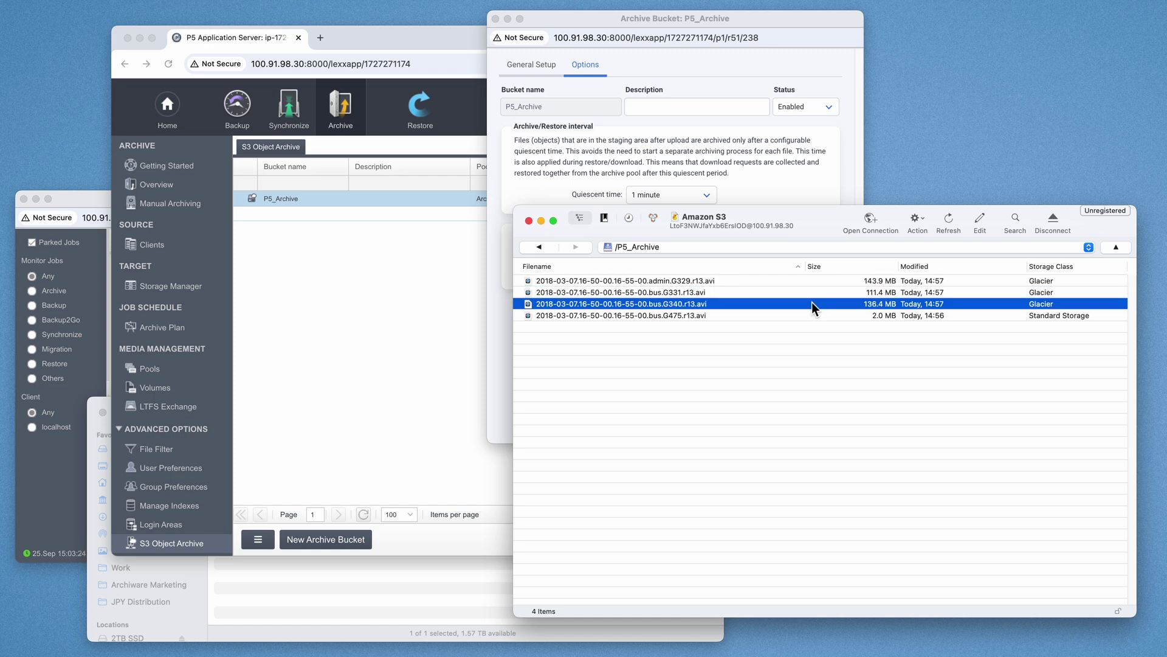
{"action": "left_click", "coordinate": [794, 277]}
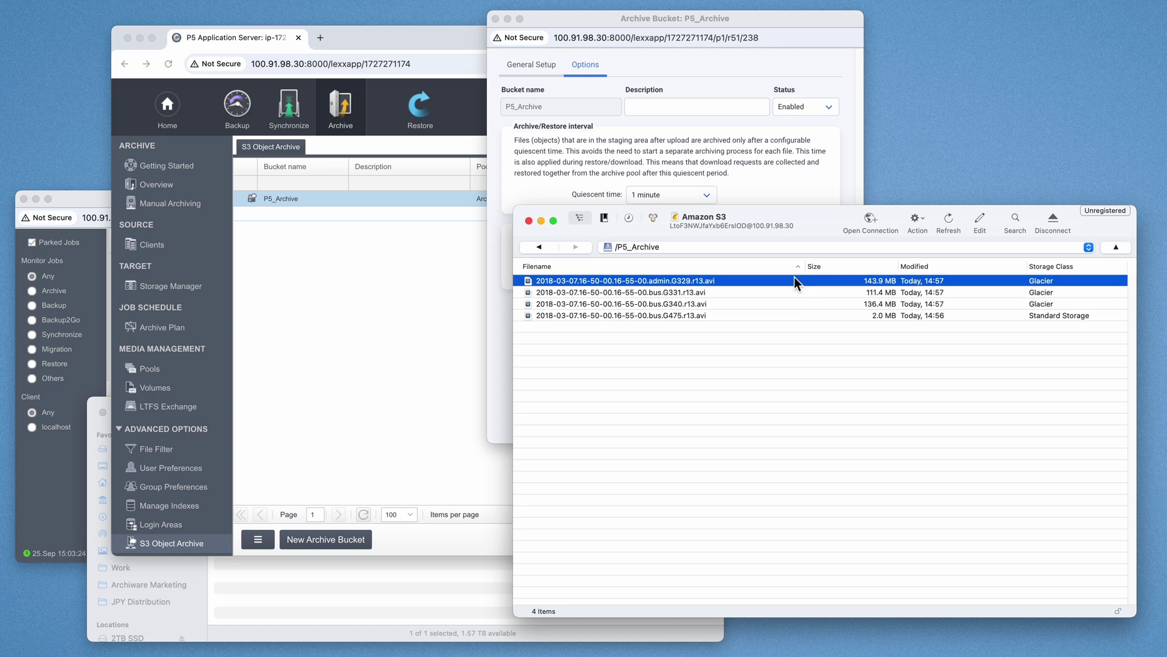